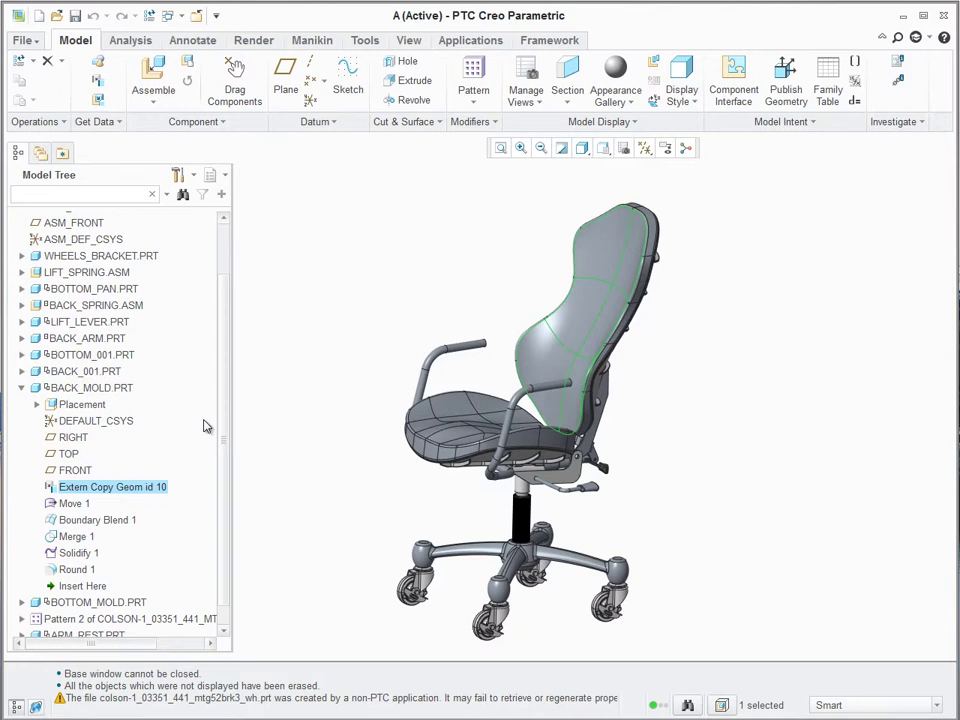
- Set BACK_MOLD's Extern Copy Geom to Manual Update with Notification
{"action": "right_click", "coordinate": [153, 487]}
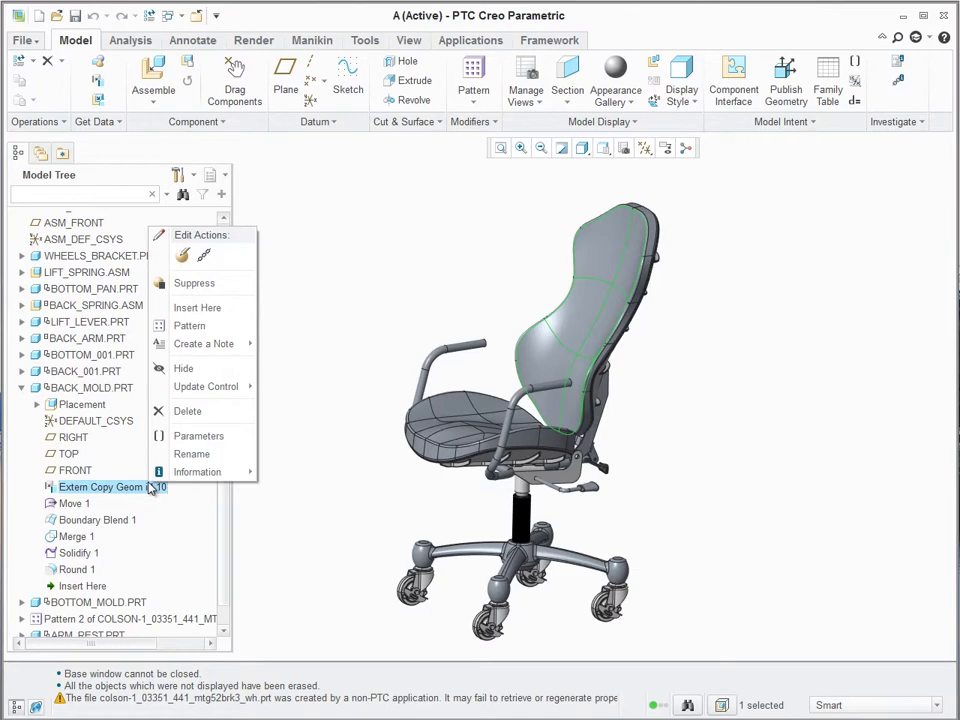
{"action": "mouse_move", "coordinate": [213, 388]}
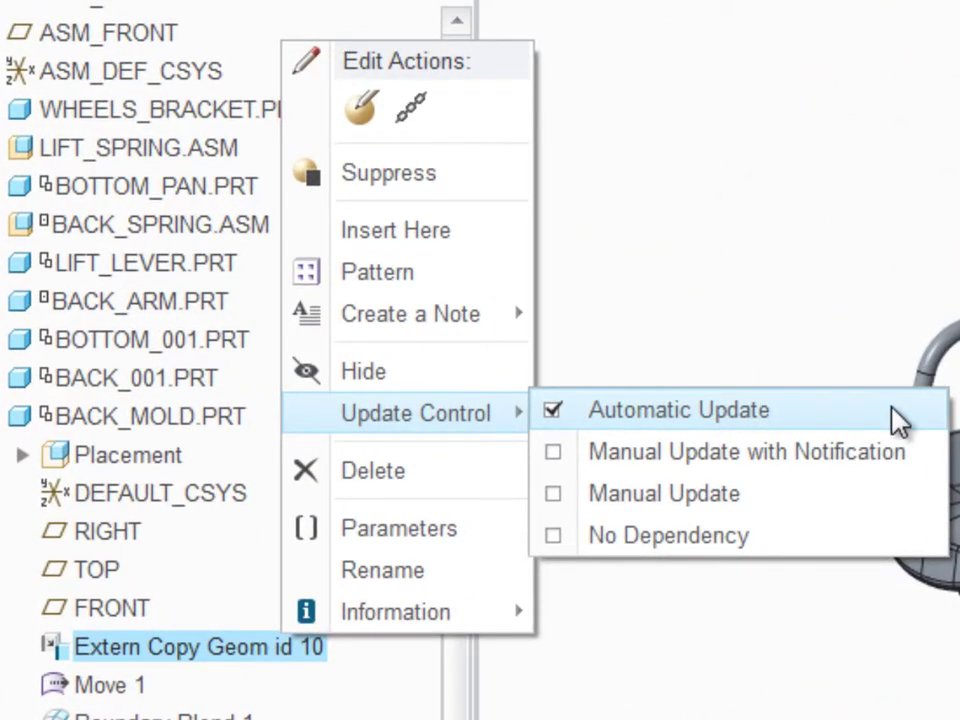
{"action": "left_click", "coordinate": [897, 465]}
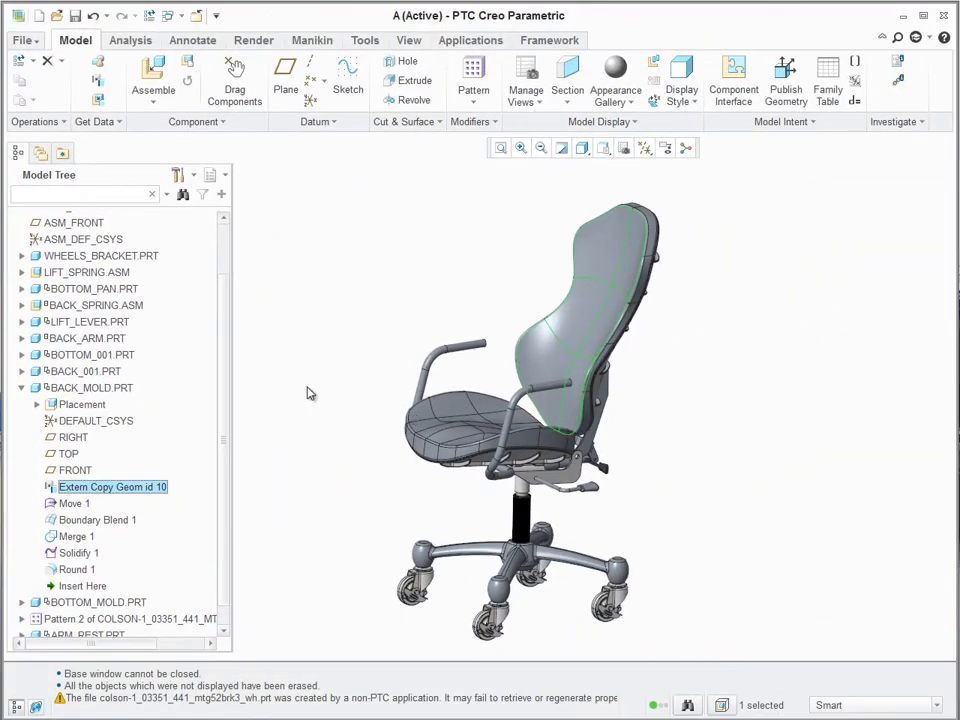
- Give BACK_ARM.PRT's copied geometry feature the same Manual Update with Notification control
{"action": "left_click", "coordinate": [595, 412]}
{"action": "left_click", "coordinate": [22, 338]}
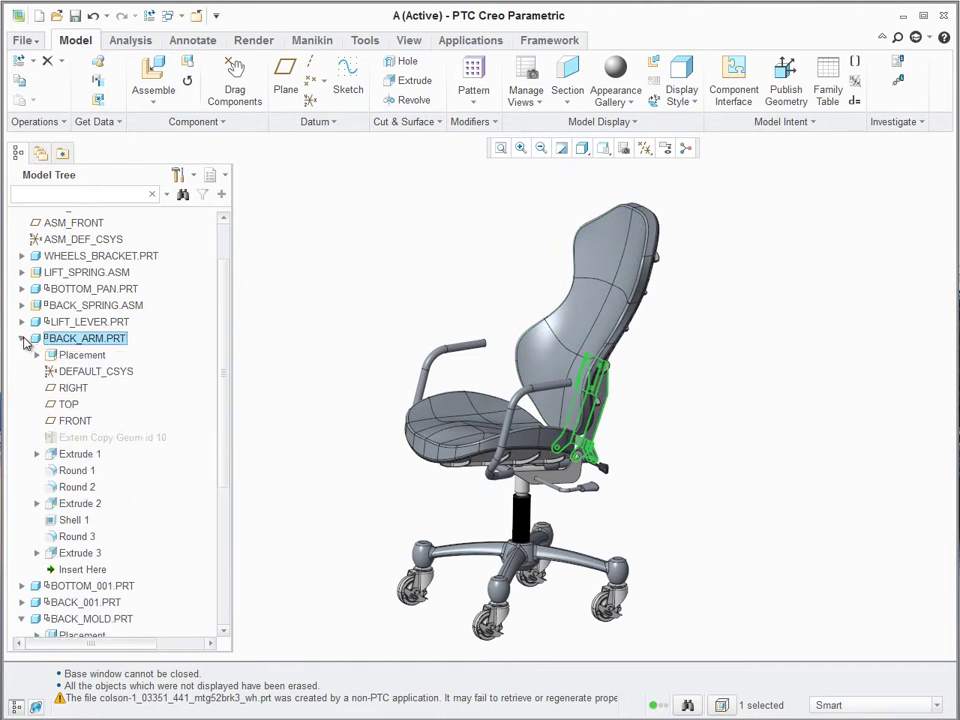
{"action": "left_click", "coordinate": [96, 439]}
{"action": "right_click", "coordinate": [96, 445]}
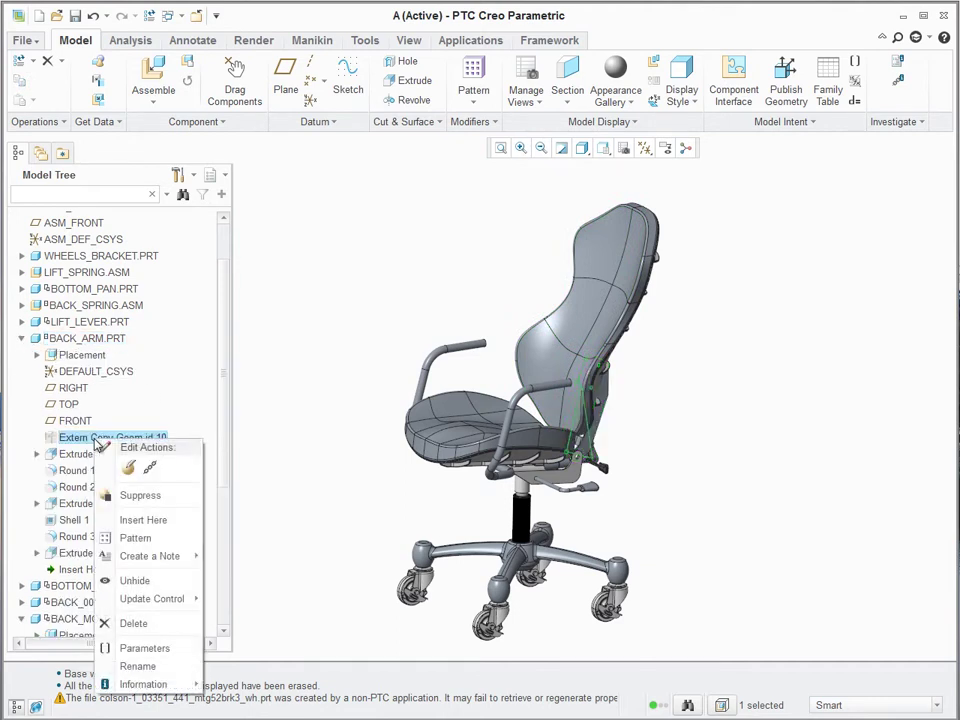
{"action": "mouse_move", "coordinate": [175, 600]}
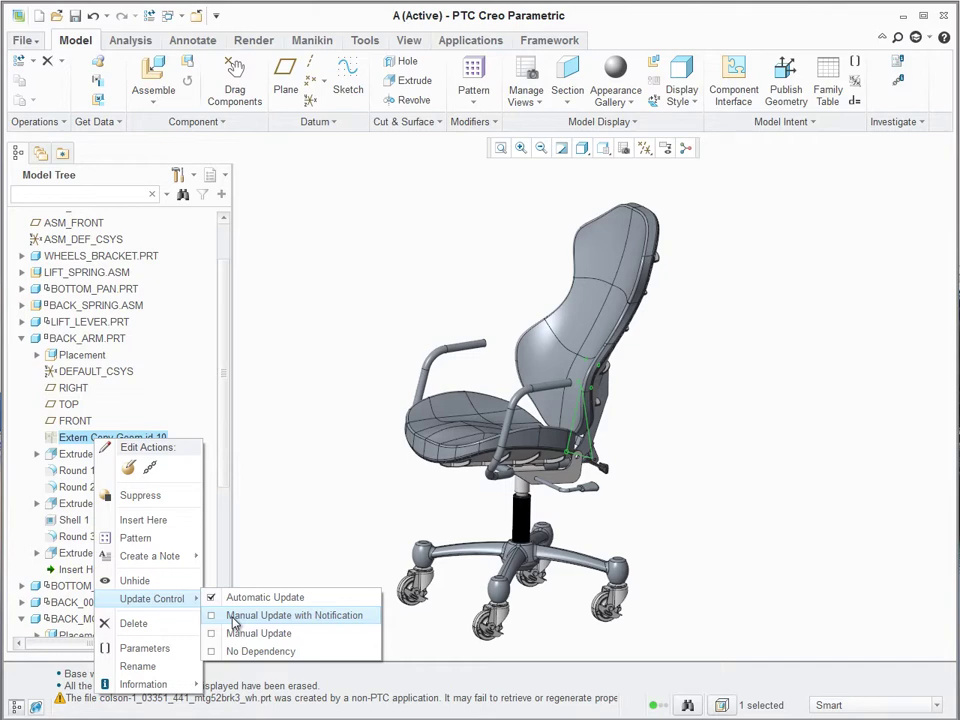
{"action": "left_click", "coordinate": [233, 618]}
{"action": "left_click", "coordinate": [21, 336]}
{"action": "left_click", "coordinate": [21, 386]}
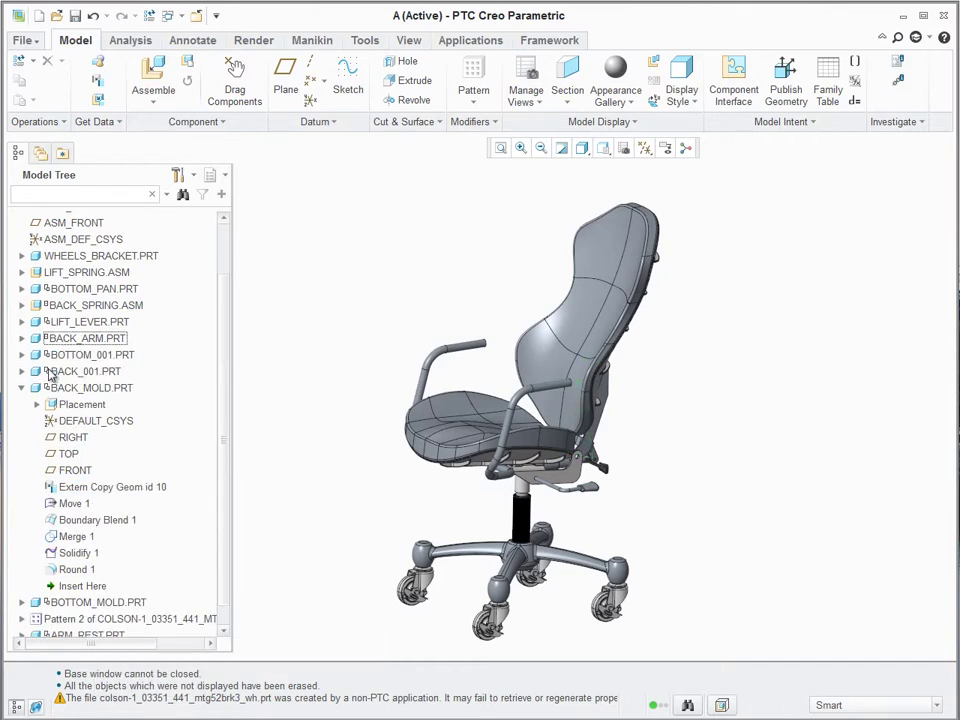
- In A_SKEL0001.PRT, reshape Freestyle 2 by pulling its top control point outward
{"action": "scroll", "coordinate": [47, 377], "scroll_direction": "up", "scroll_amount": 5}
{"action": "right_click", "coordinate": [60, 234]}
{"action": "left_click", "coordinate": [94, 328]}
{"action": "right_click", "coordinate": [645, 290]}
{"action": "left_click", "coordinate": [673, 313]}
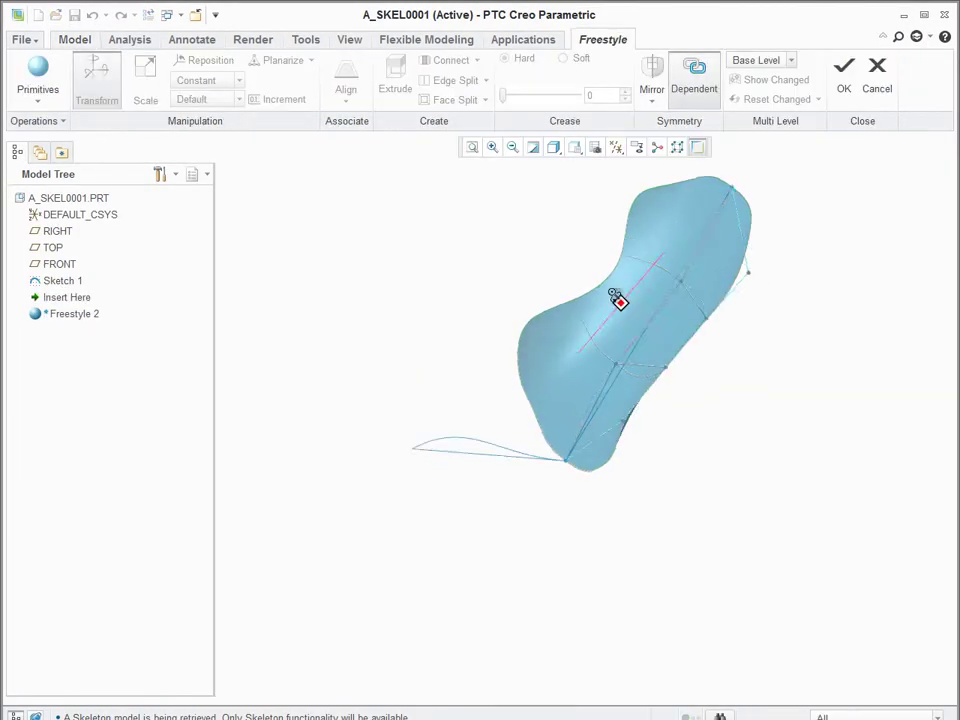
{"action": "middle_click_drag", "start_coordinate": [617, 300], "coordinate": [709, 418]}
{"action": "left_click", "coordinate": [676, 442]}
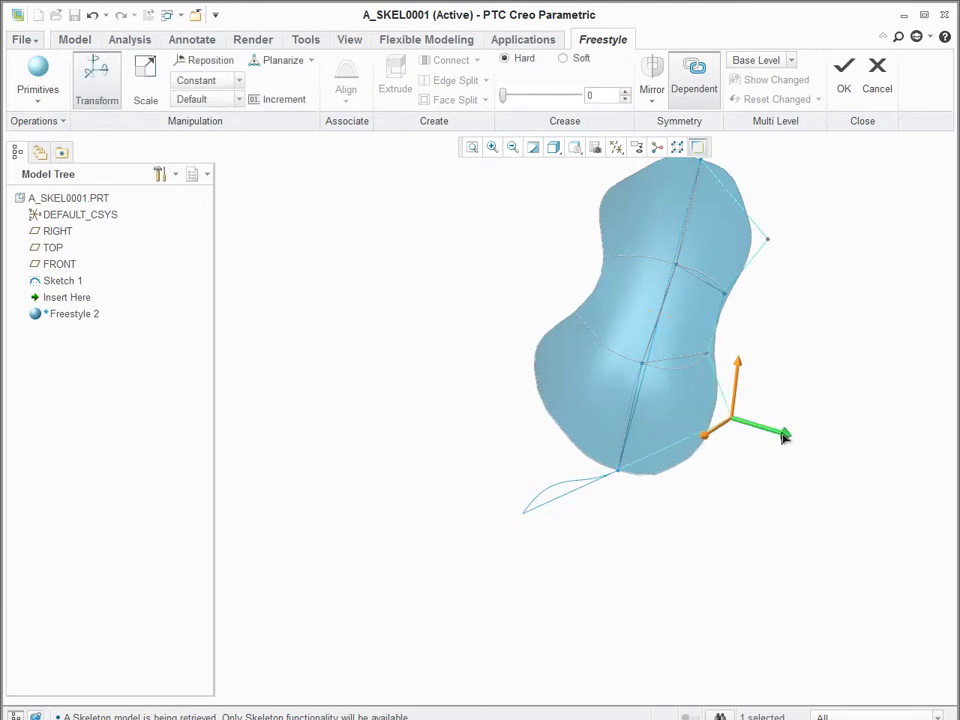
{"action": "middle_click_drag", "start_coordinate": [786, 437], "coordinate": [735, 246]}
{"action": "left_click", "coordinate": [735, 244]}
{"action": "left_click_drag", "start_coordinate": [684, 262], "coordinate": [636, 272]}
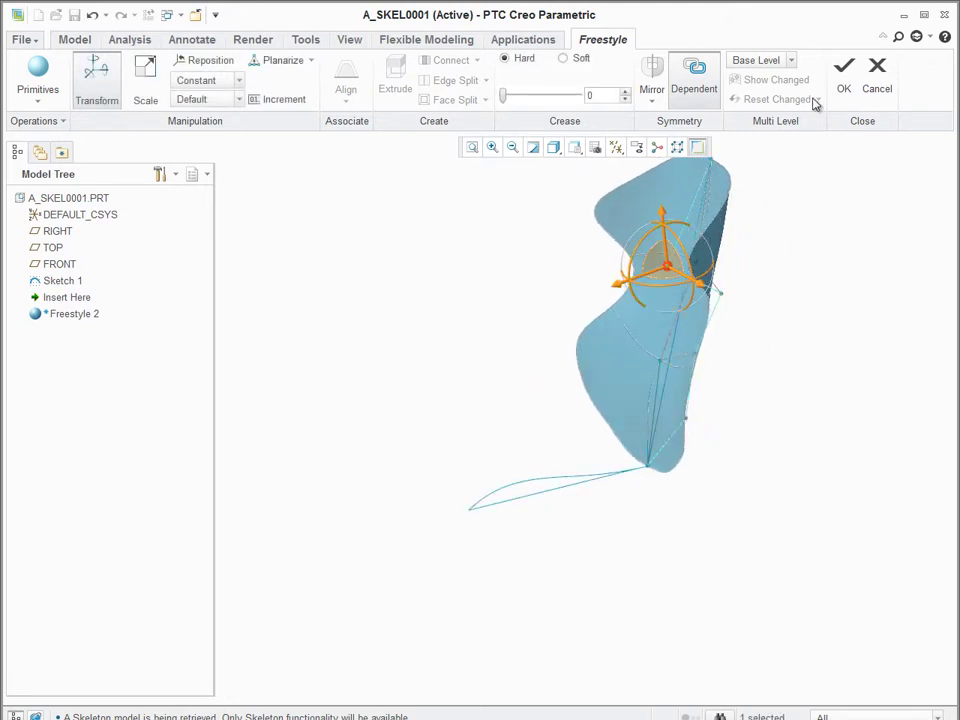
{"action": "left_click", "coordinate": [845, 88]}
- Change the TILT sketch dimension to 200 and regenerate the skeleton
{"action": "middle_click_drag", "start_coordinate": [420, 259], "coordinate": [510, 497]}
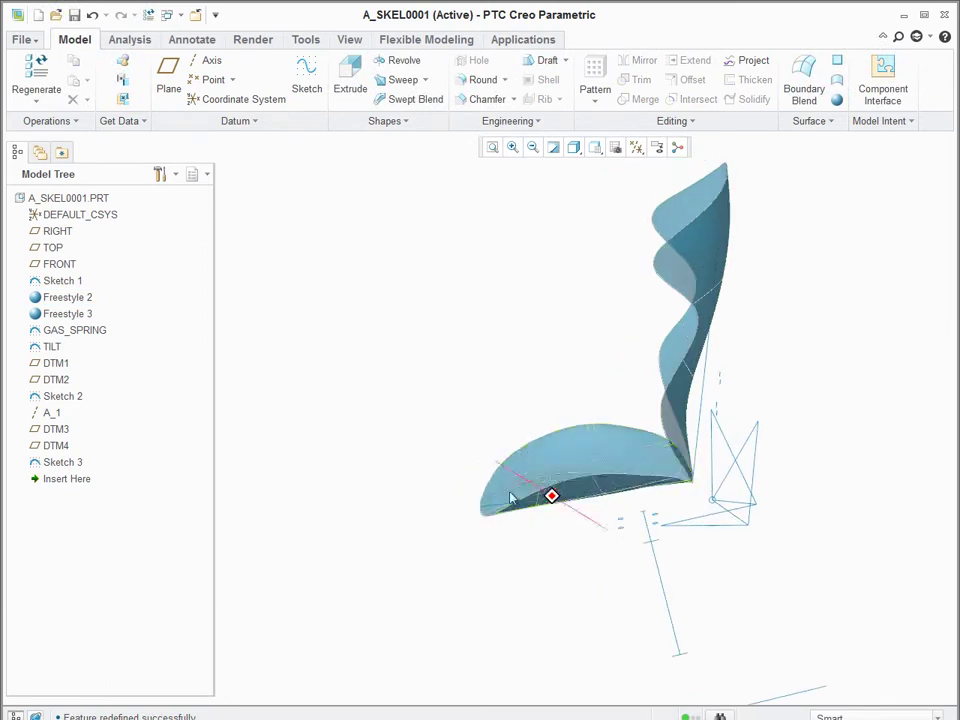
{"action": "right_click", "coordinate": [56, 346]}
{"action": "left_click", "coordinate": [127, 380]}
{"action": "scroll", "coordinate": [650, 540], "scroll_direction": "up", "scroll_amount": 3}
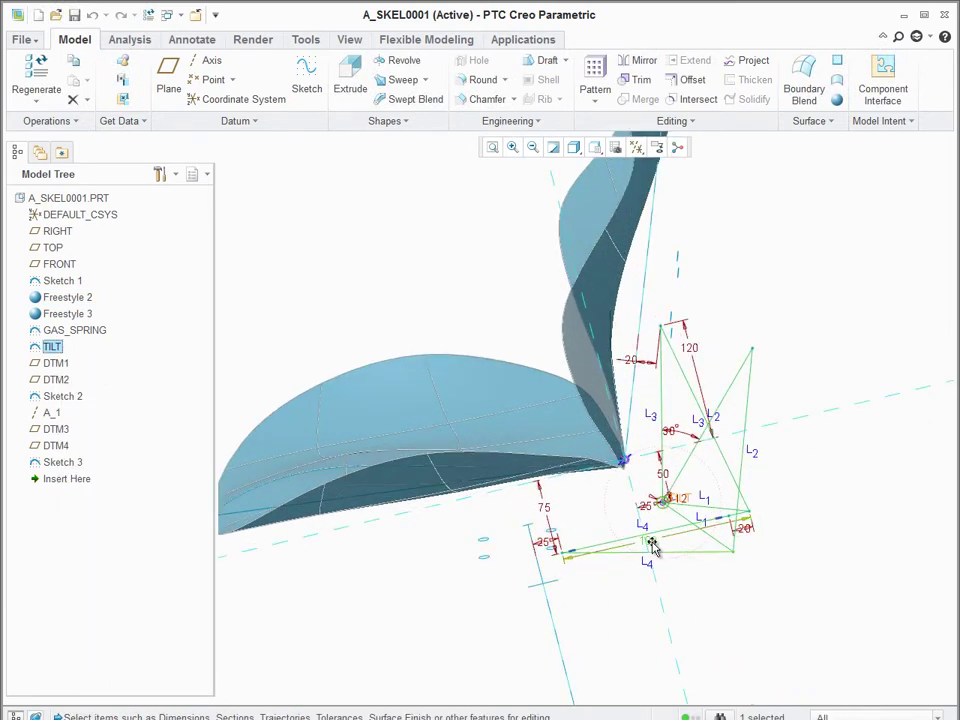
{"action": "double_click", "coordinate": [650, 536]}
{"action": "type", "text": "200"}
{"action": "key", "text": "Return"}
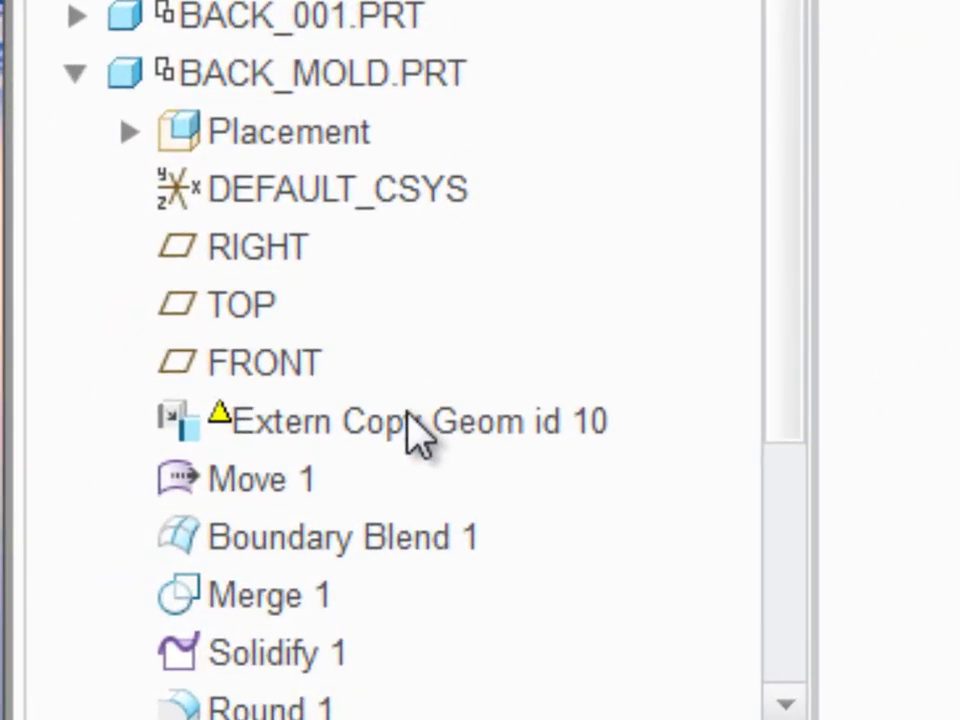
- Open Show Differences for BACK_MOLD's Extern Copy Geom feature
{"action": "left_click", "coordinate": [331, 425]}
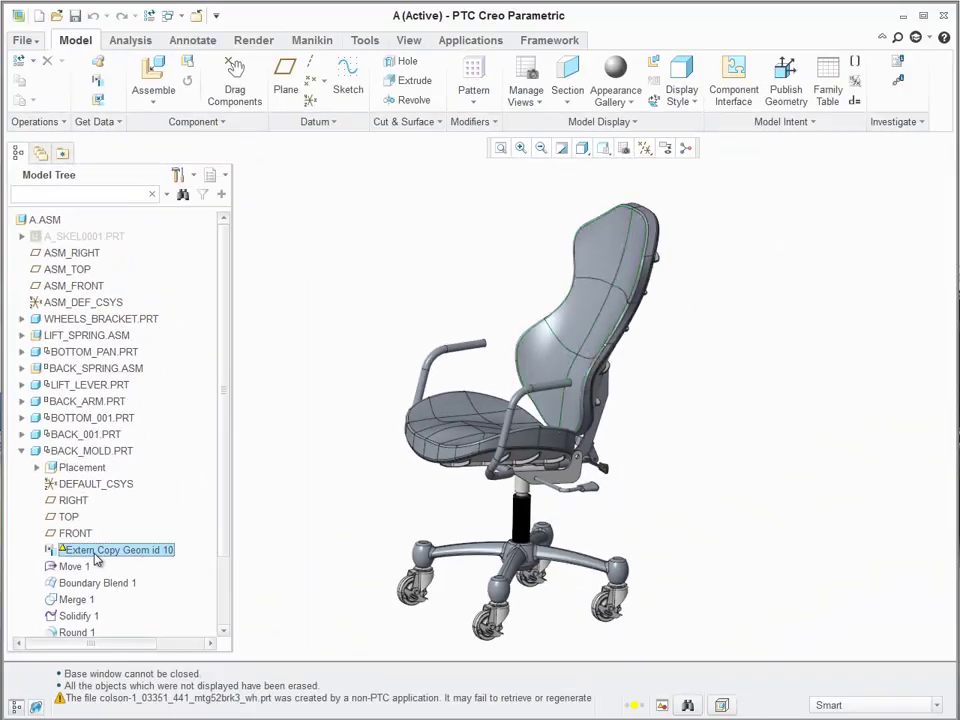
{"action": "right_click", "coordinate": [97, 560]}
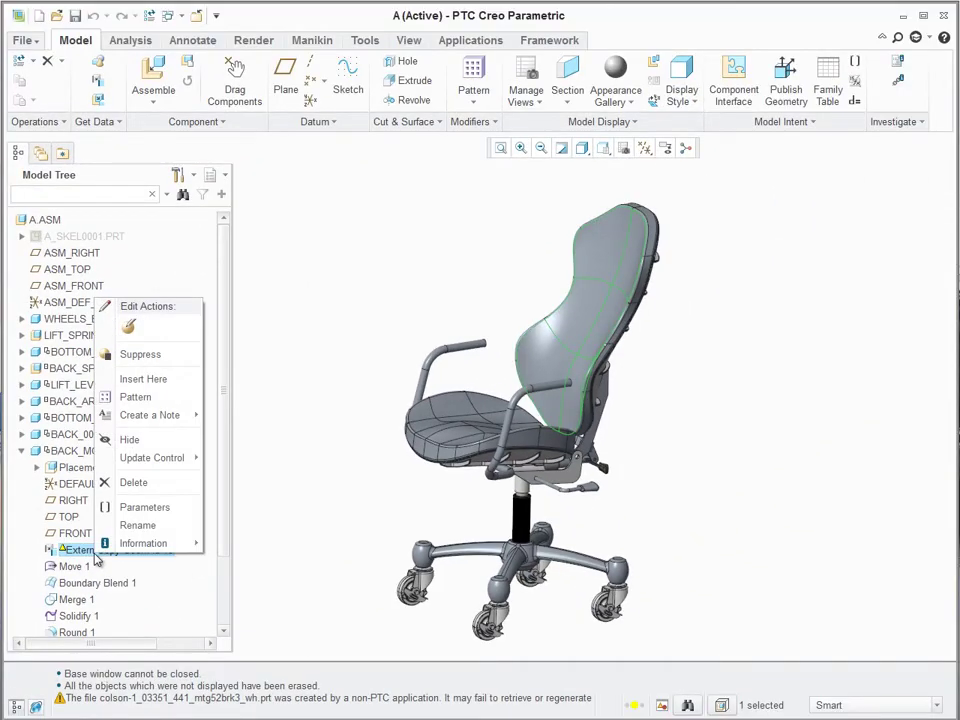
{"action": "mouse_move", "coordinate": [195, 463]}
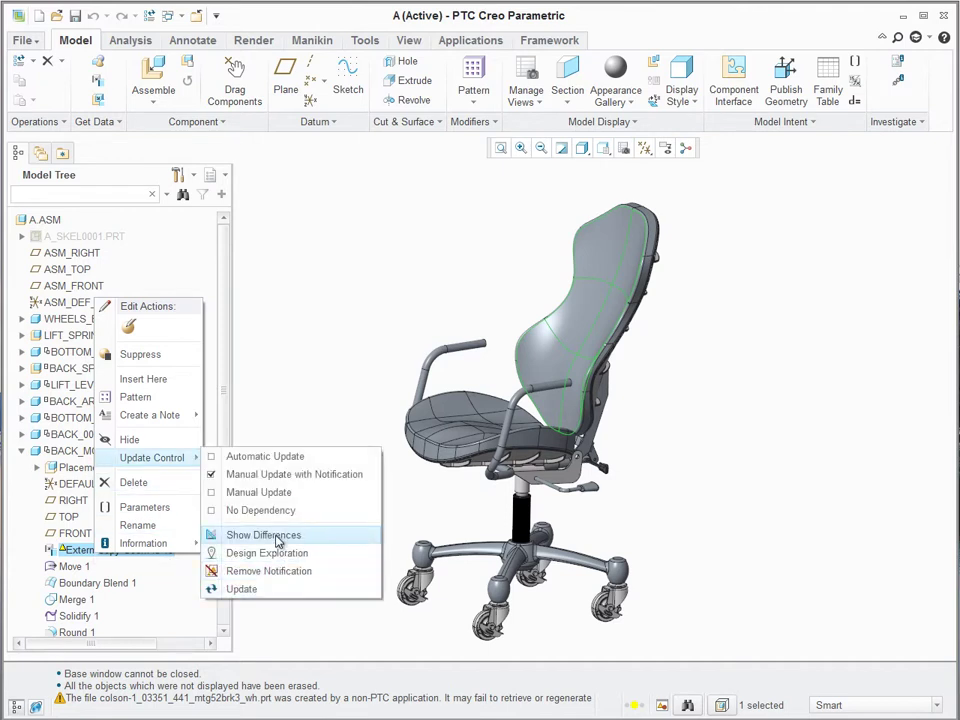
{"action": "left_click", "coordinate": [317, 537]}
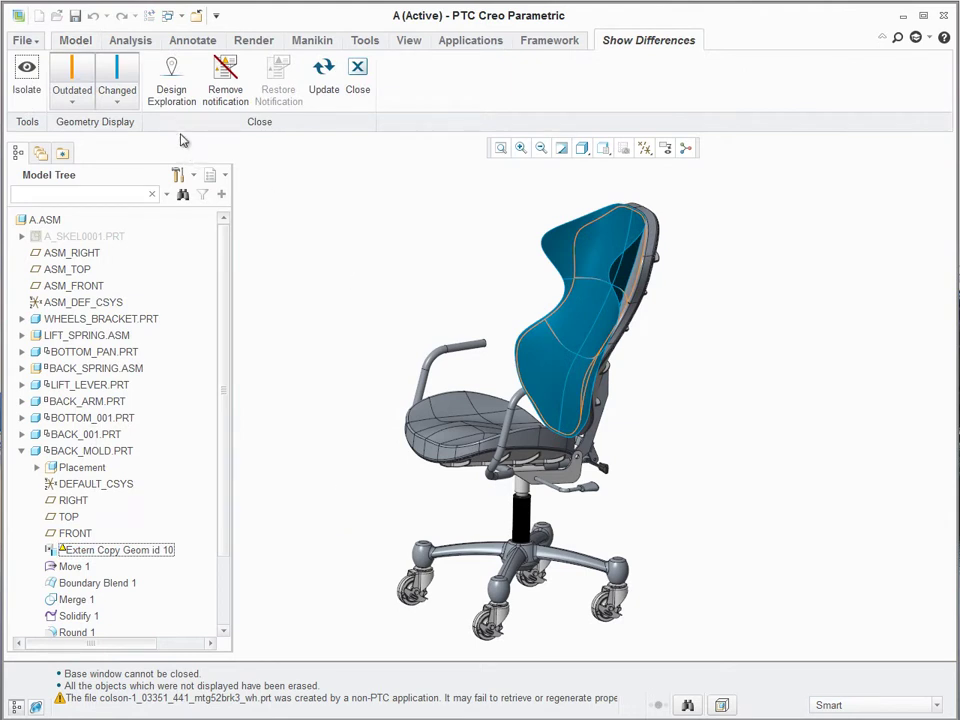
- Compare the chair back using Isolate, Changed and Outdated toggles, then apply Update
{"action": "left_click", "coordinate": [25, 62]}
{"action": "mouse_move", "coordinate": [493, 285]}
{"action": "middle_mouse_down"}
{"action": "mouse_move", "coordinate": [512, 261]}
{"action": "mouse_move", "coordinate": [525, 204]}
{"action": "mouse_move", "coordinate": [516, 276]}
{"action": "mouse_move", "coordinate": [505, 275]}
{"action": "middle_mouse_up"}
{"action": "left_click", "coordinate": [118, 76]}
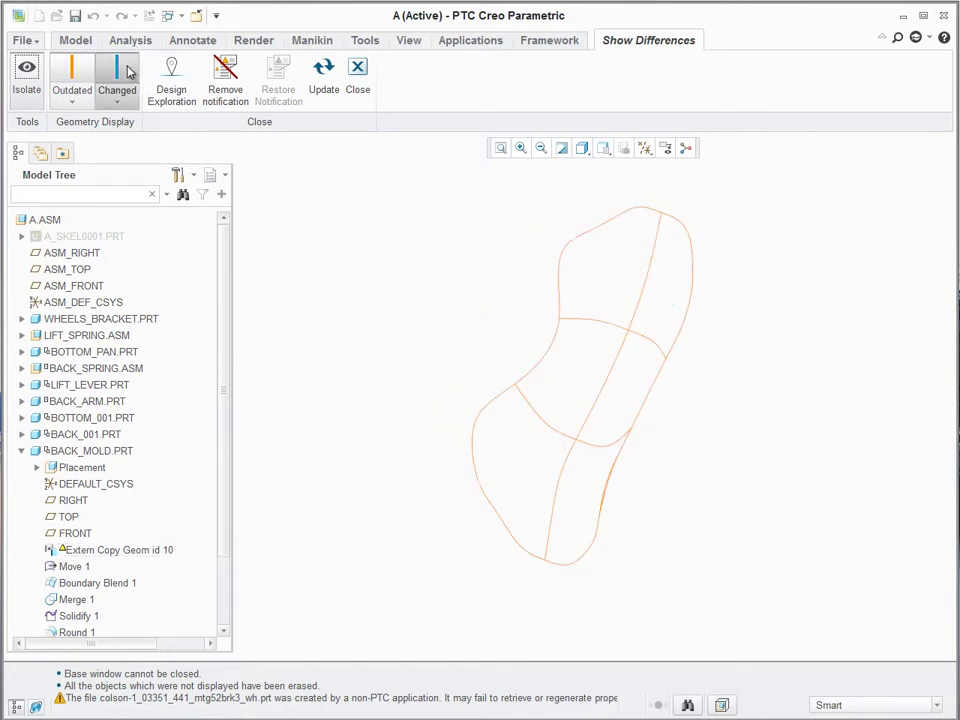
{"action": "left_click", "coordinate": [107, 80]}
{"action": "left_click", "coordinate": [66, 78]}
{"action": "left_click", "coordinate": [66, 78]}
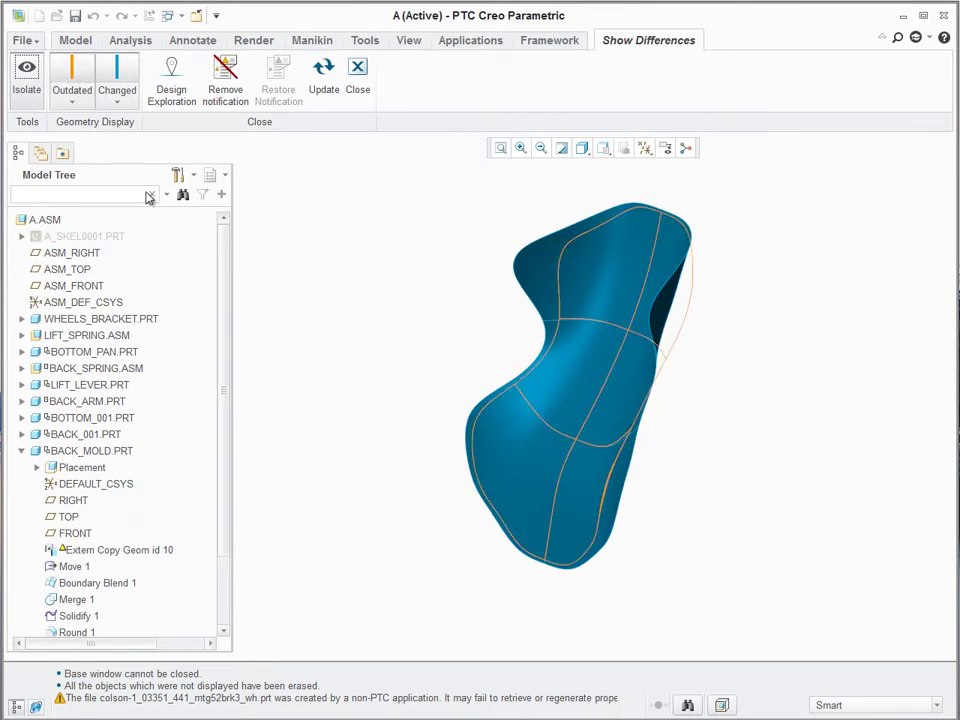
{"action": "left_click", "coordinate": [28, 80]}
{"action": "scroll", "coordinate": [478, 261], "scroll_direction": "down", "scroll_amount": 2}
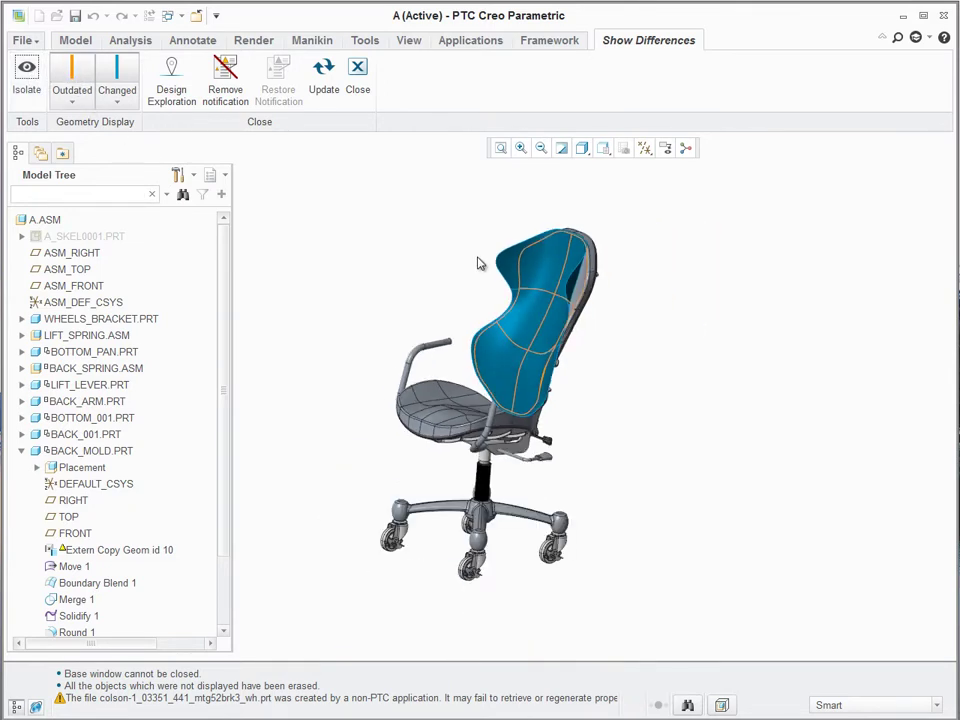
{"action": "left_click", "coordinate": [322, 82]}
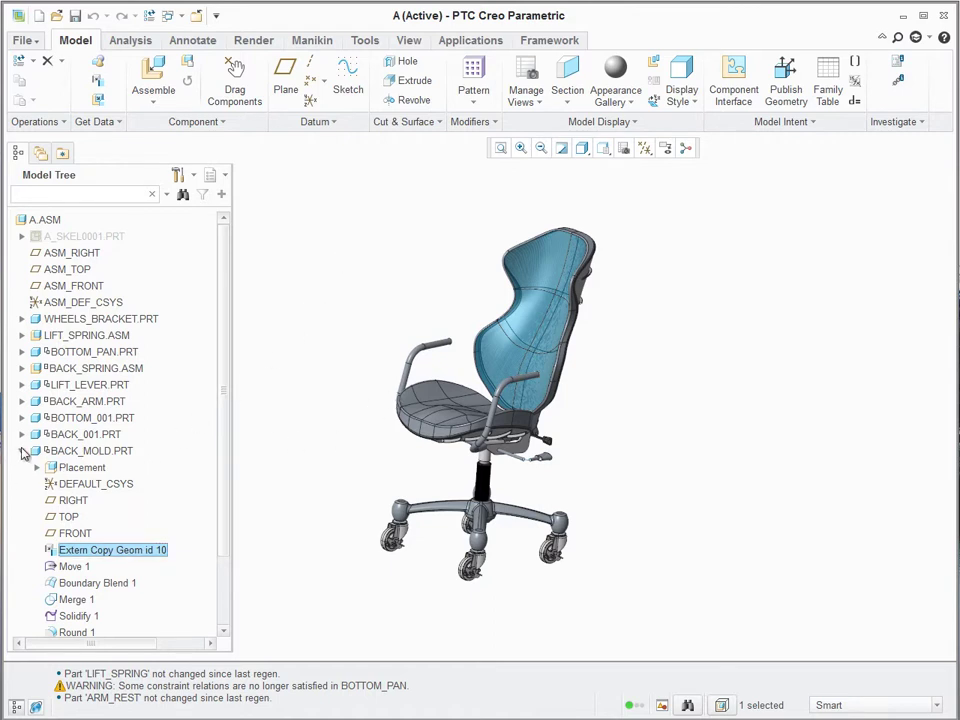
- Unhide BACK_ARM's copied geometry and open its Show Differences preview
{"action": "left_click", "coordinate": [22, 455]}
{"action": "middle_click_drag", "start_coordinate": [380, 422], "coordinate": [628, 403]}
{"action": "left_click", "coordinate": [86, 401]}
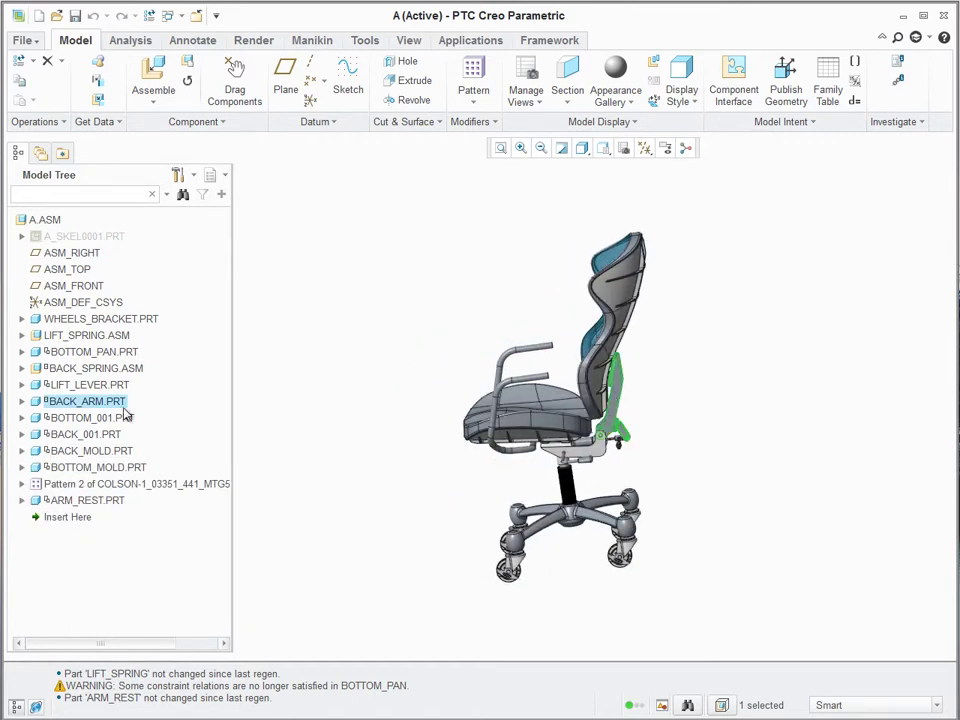
{"action": "left_click", "coordinate": [22, 401]}
{"action": "right_click", "coordinate": [124, 502]}
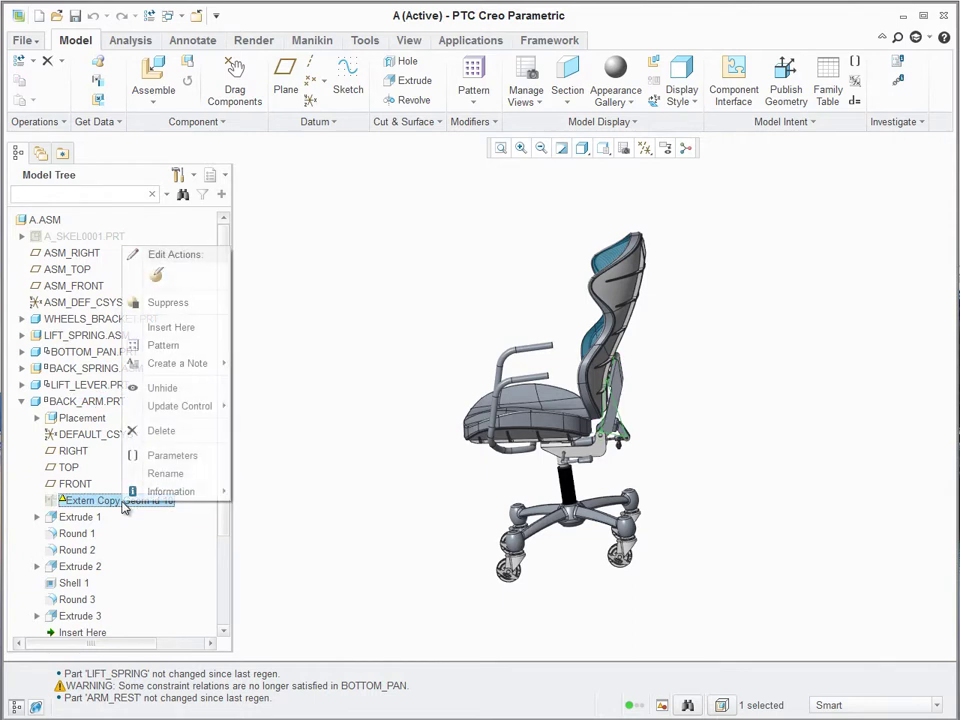
{"action": "left_click", "coordinate": [195, 389]}
{"action": "right_click", "coordinate": [153, 503]}
{"action": "mouse_move", "coordinate": [249, 402]}
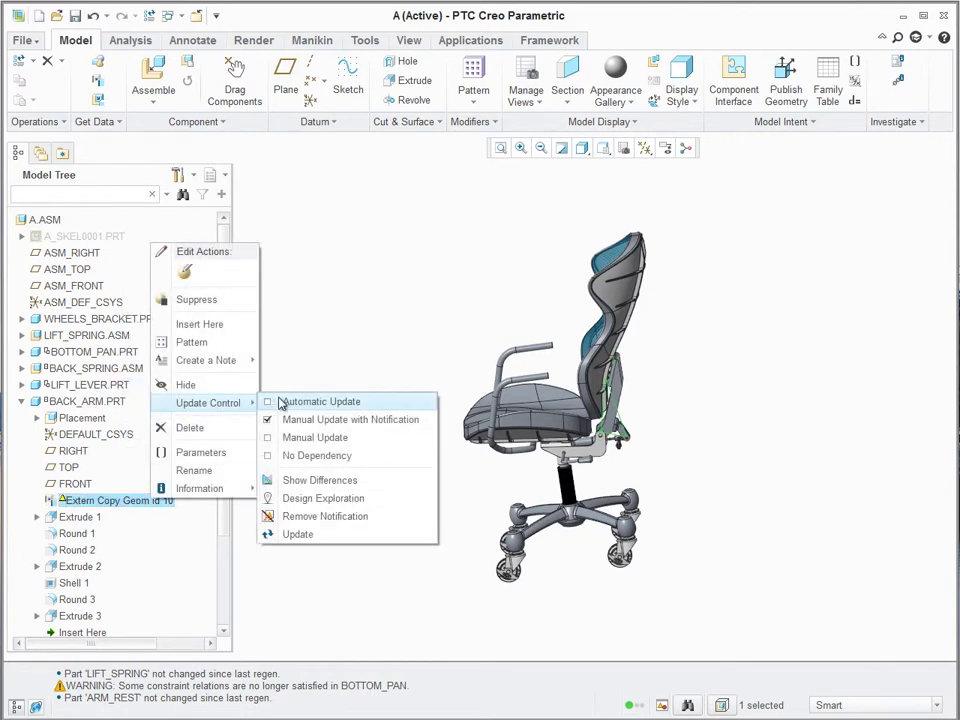
{"action": "left_click", "coordinate": [306, 481]}
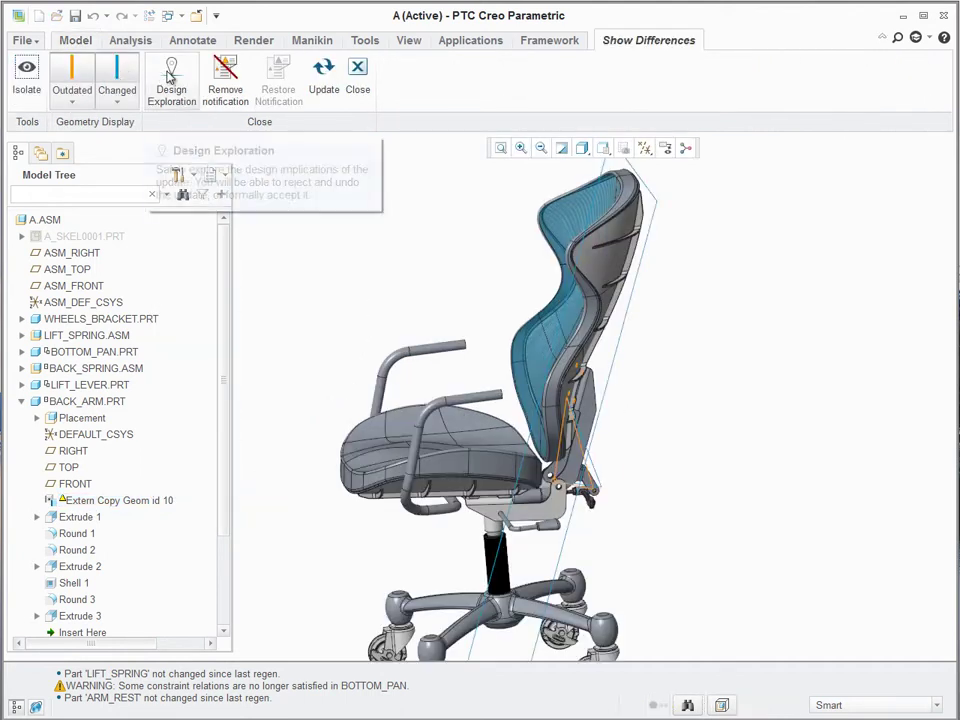
- Start a Design Exploration session renamed from DEX0001 to Changed_design
{"action": "left_click", "coordinate": [171, 78]}
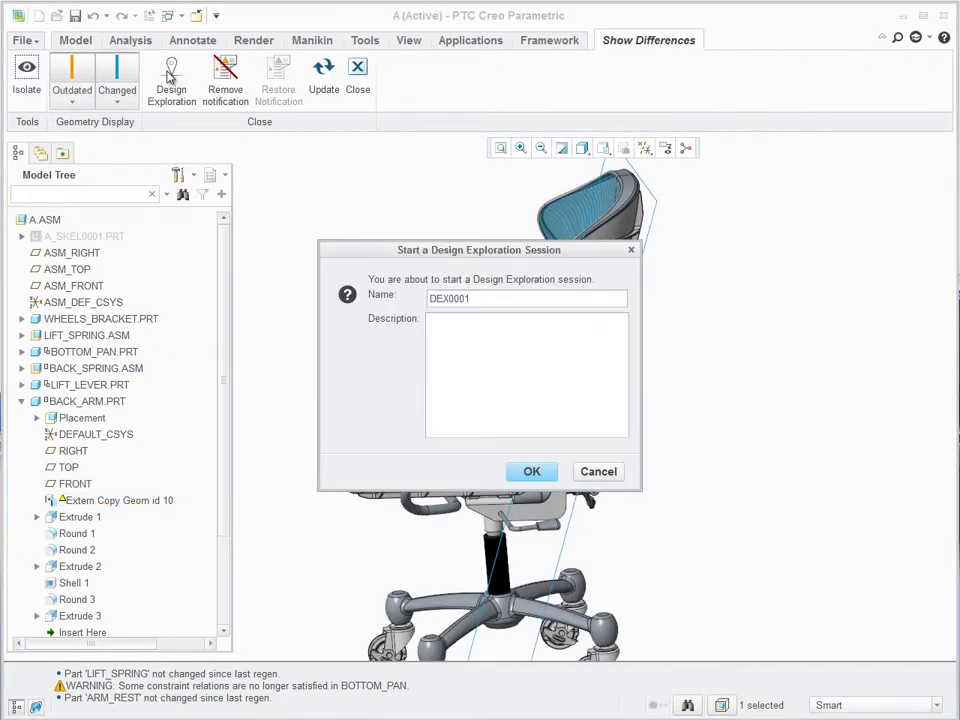
{"action": "left_click_drag", "start_coordinate": [489, 297], "coordinate": [409, 300]}
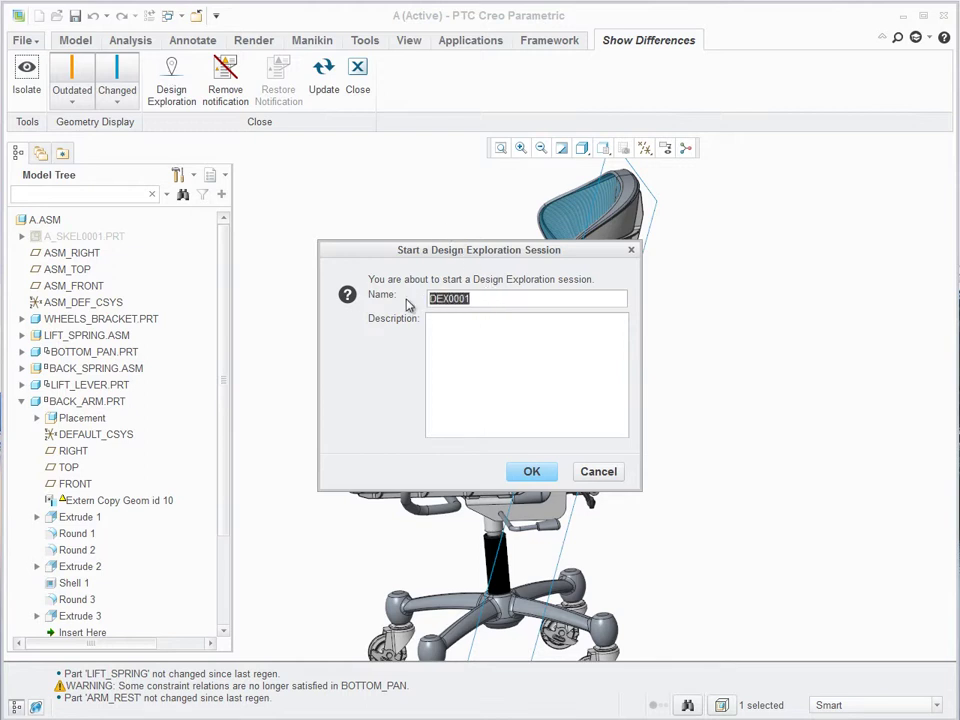
{"action": "type", "text": "Changed_design"}
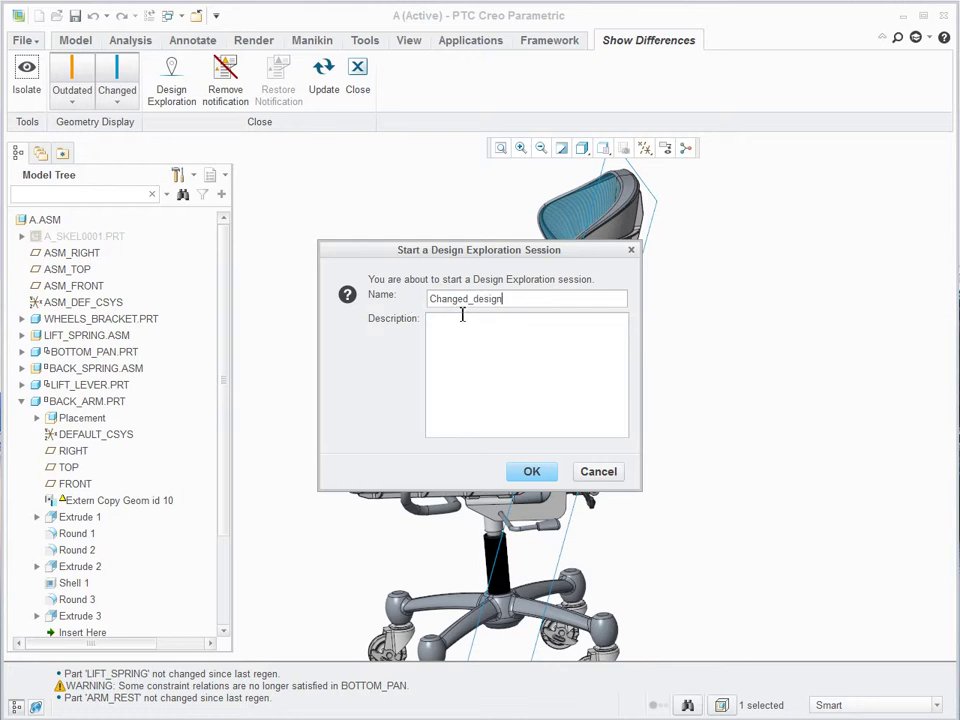
{"action": "left_click", "coordinate": [535, 471]}
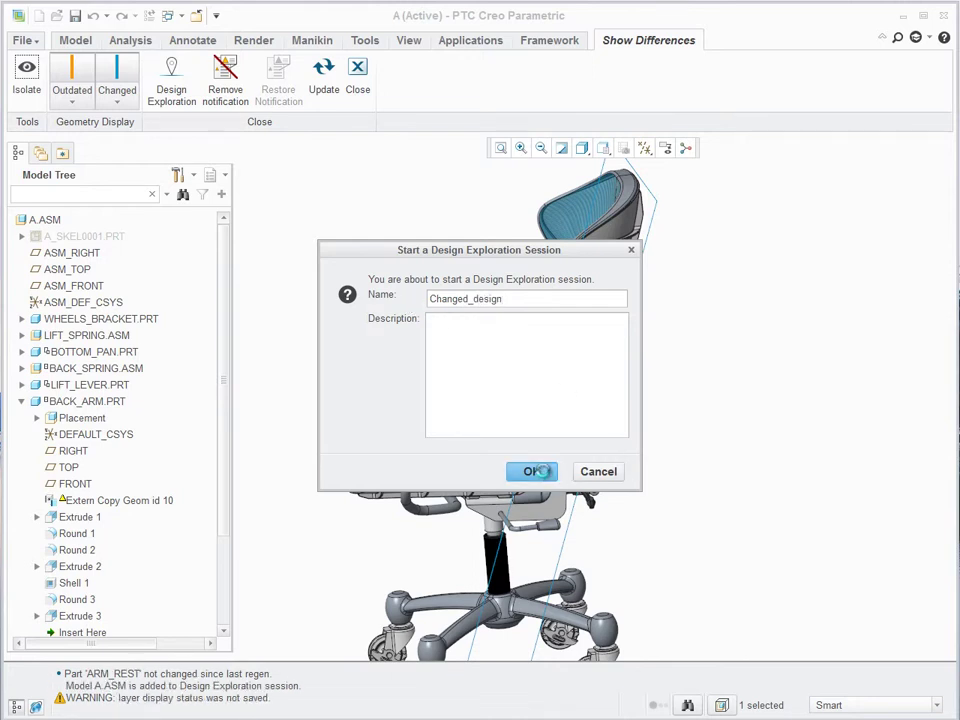
{"action": "left_click", "coordinate": [131, 506]}
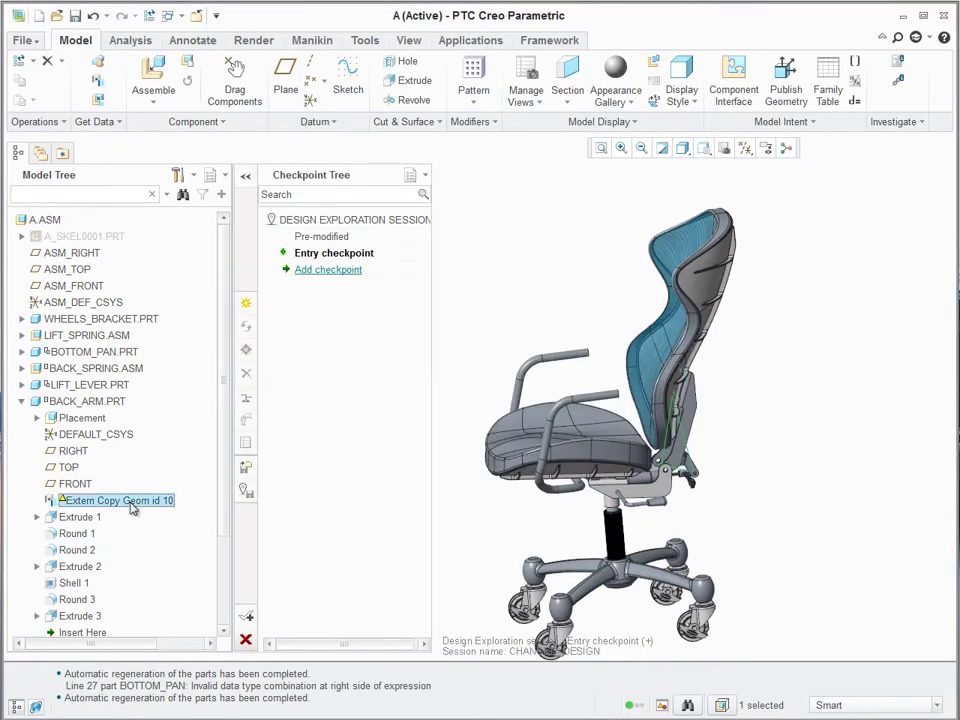
- Update Extern Copy Geom id 10 from the skeleton and save it as Checkpoint 2
{"action": "right_click", "coordinate": [133, 509]}
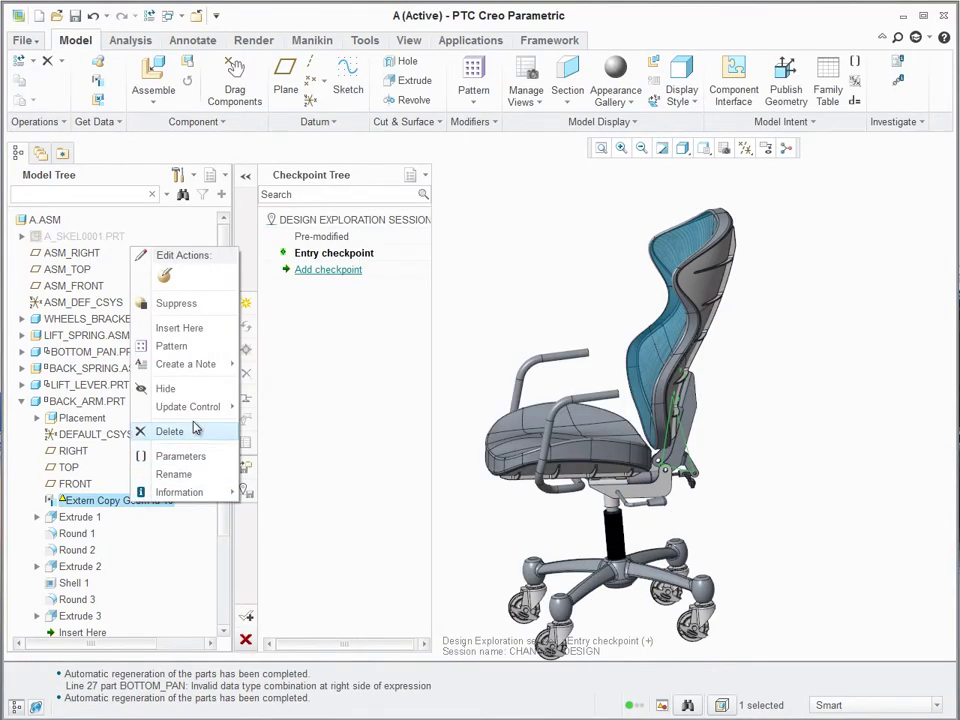
{"action": "mouse_move", "coordinate": [205, 406]}
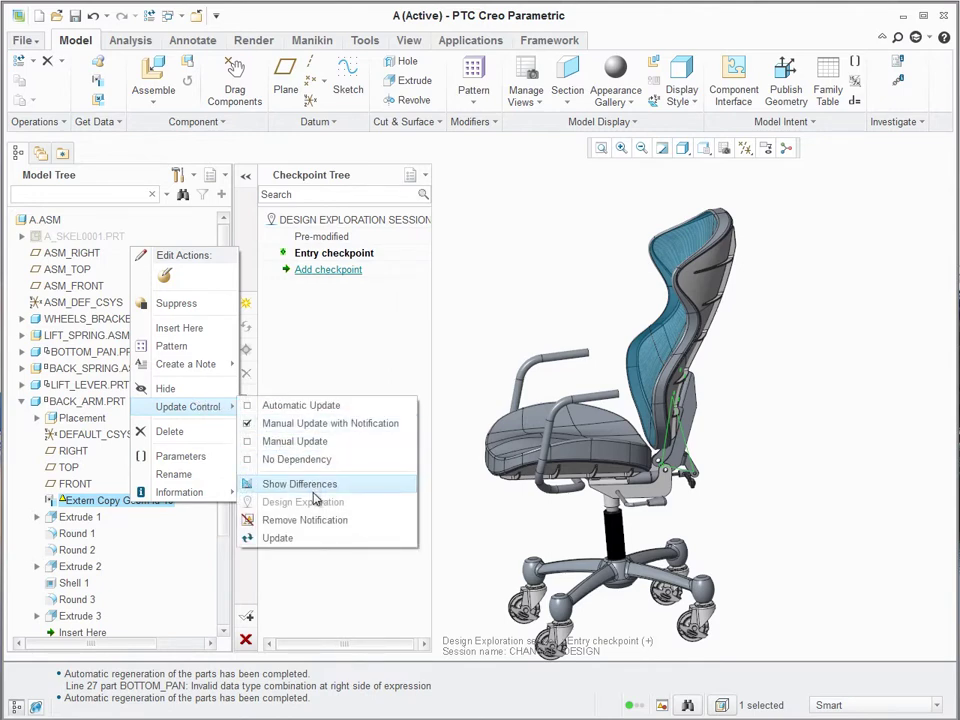
{"action": "left_click", "coordinate": [322, 537]}
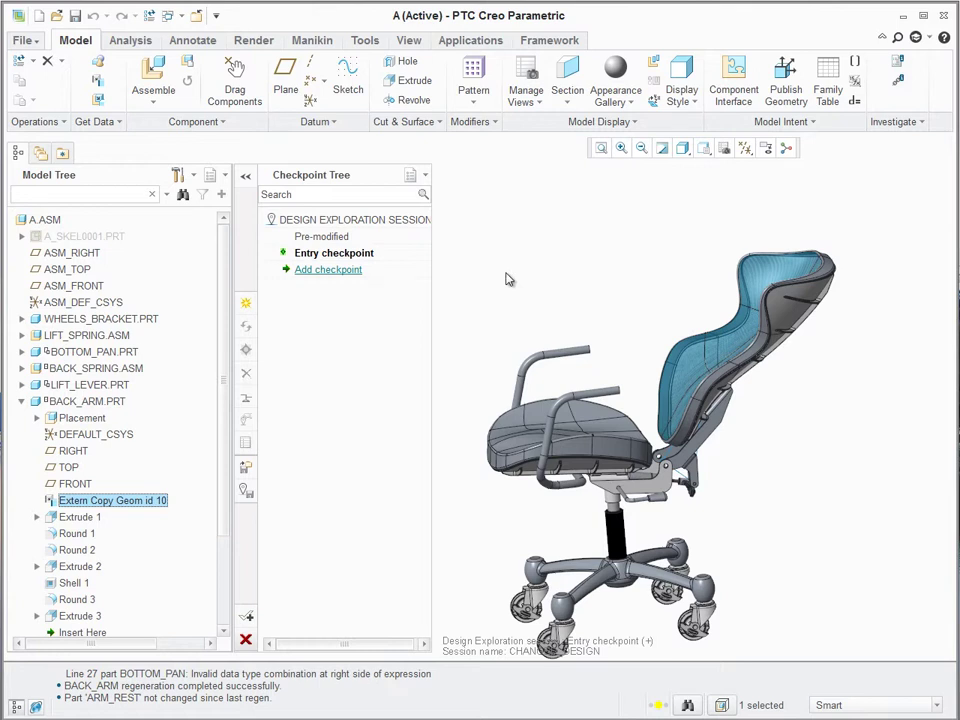
{"action": "left_click", "coordinate": [323, 239]}
{"action": "left_click", "coordinate": [334, 271]}
{"action": "left_click", "coordinate": [547, 470]}
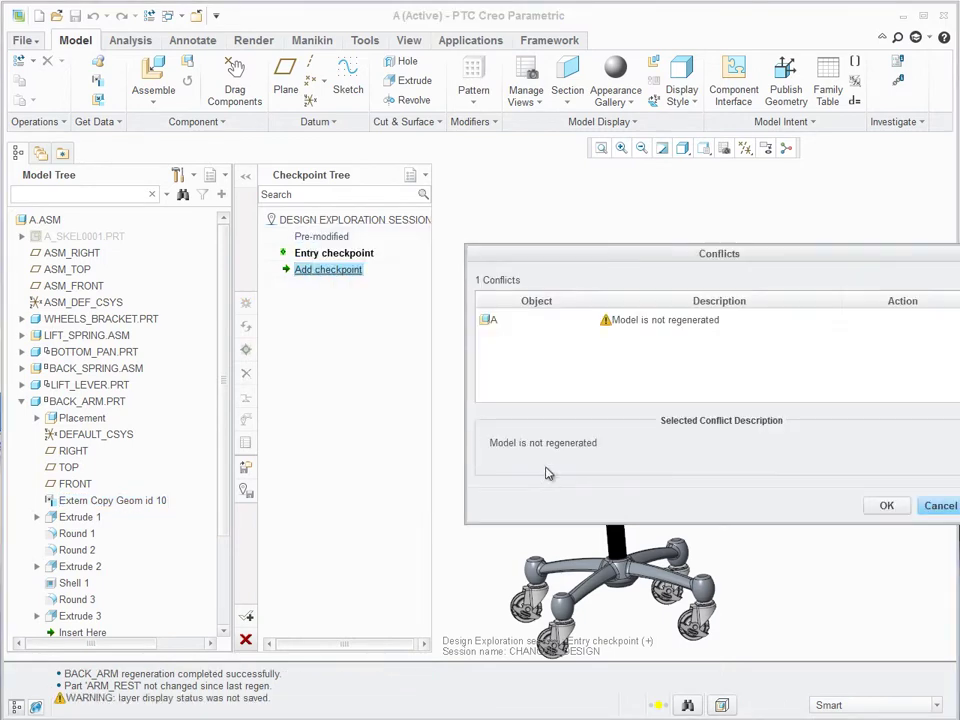
{"action": "left_click", "coordinate": [884, 505]}
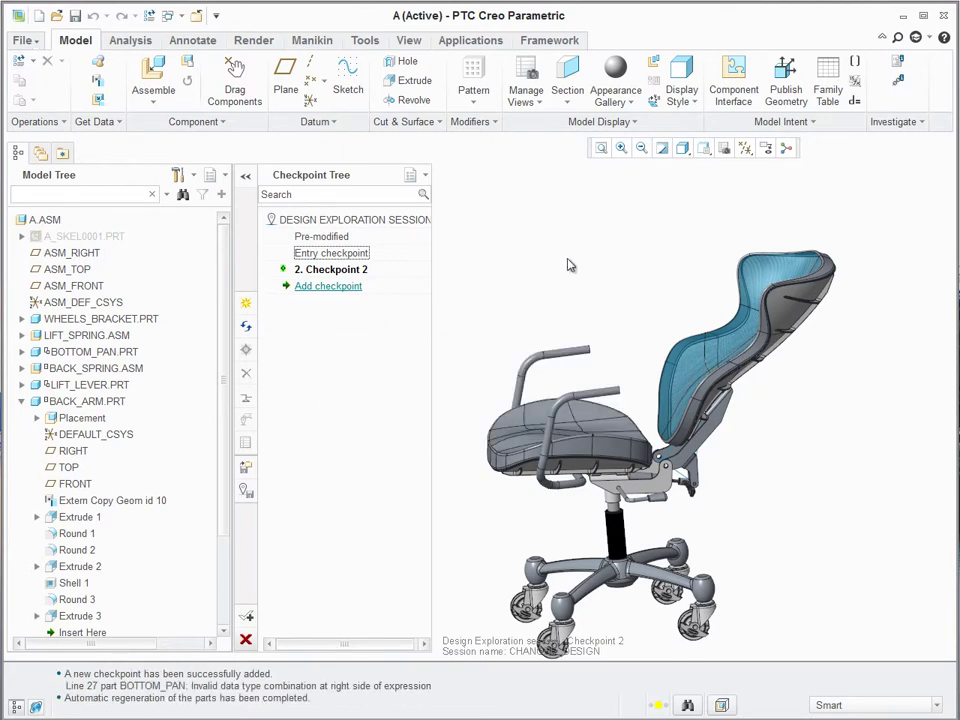
- Close the exploration session without saving it
{"action": "left_click", "coordinate": [245, 639]}
{"action": "left_click", "coordinate": [321, 348]}
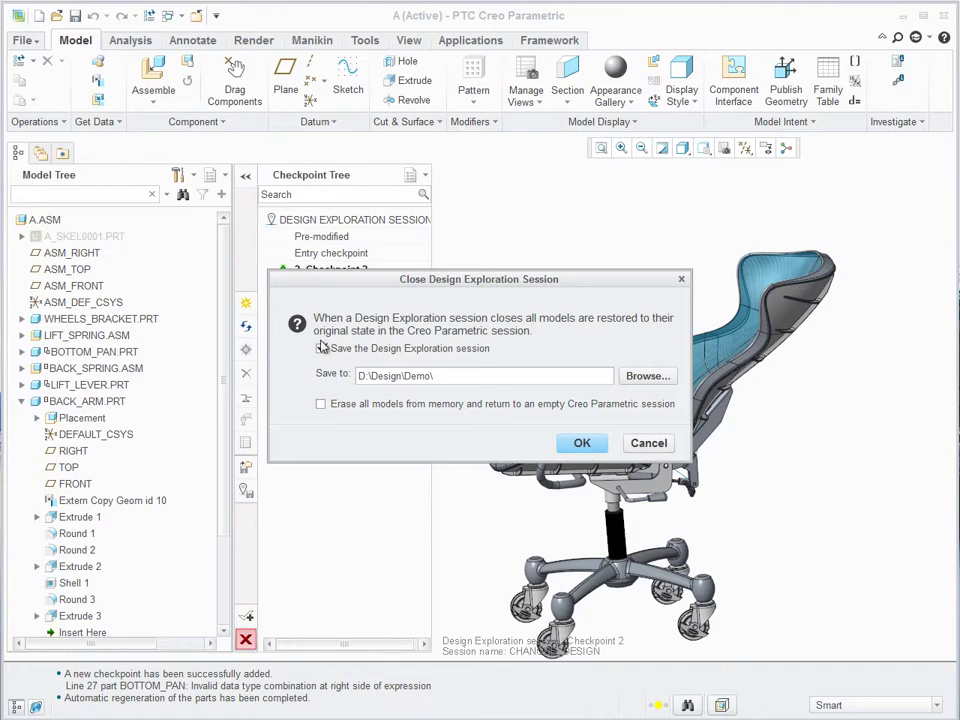
{"action": "left_click", "coordinate": [585, 443]}
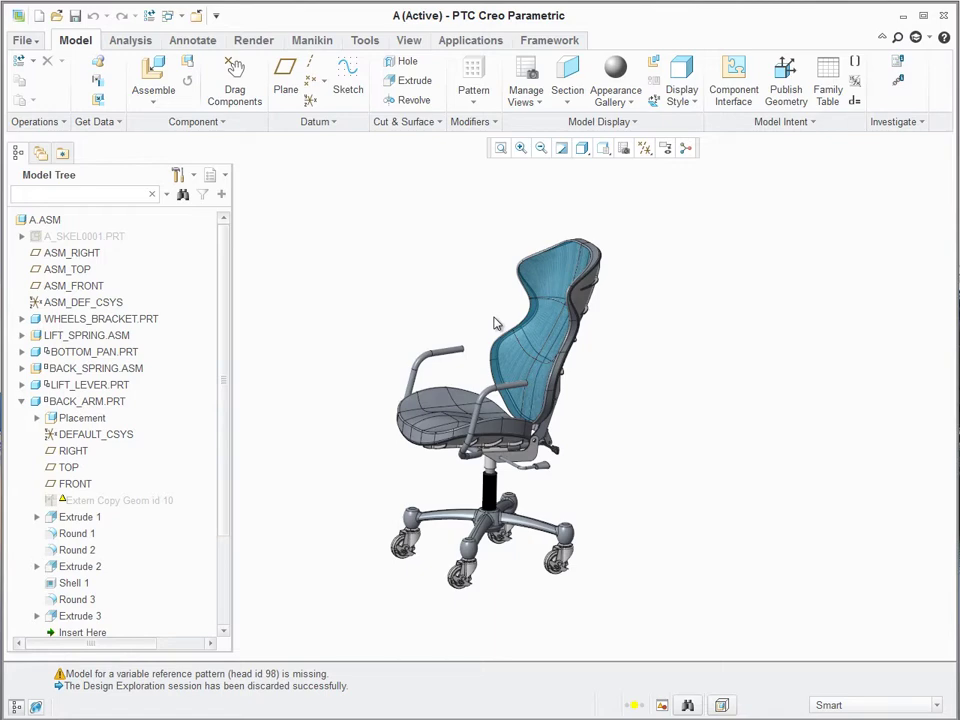
- In Options > Update Control, set Copied feature references update to No dependency
{"action": "left_click", "coordinate": [28, 40]}
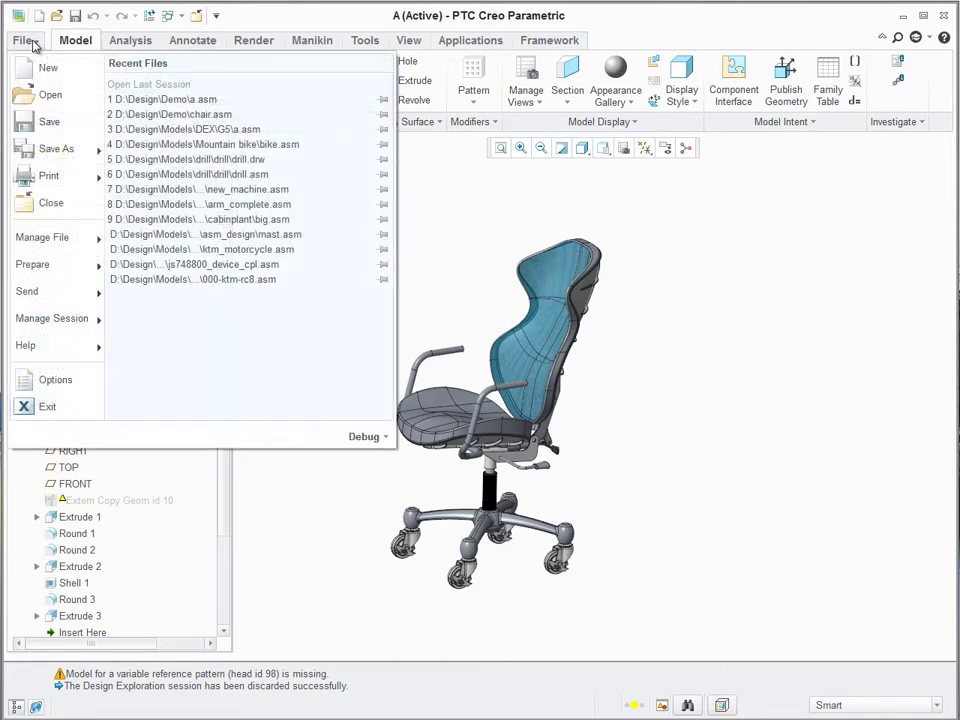
{"action": "left_click", "coordinate": [56, 380]}
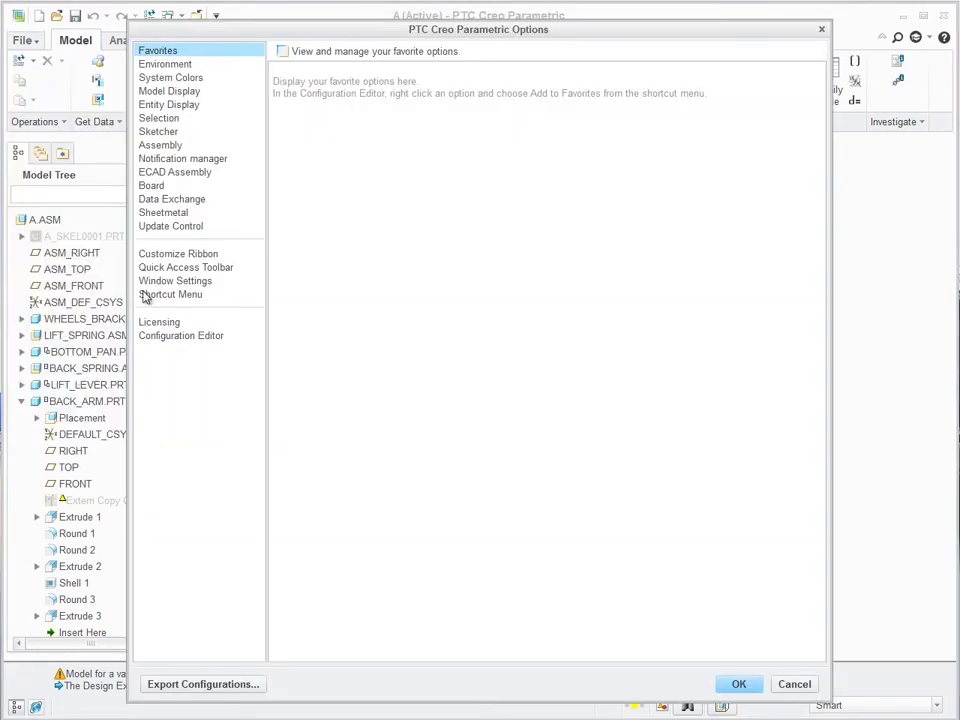
{"action": "left_click", "coordinate": [168, 217]}
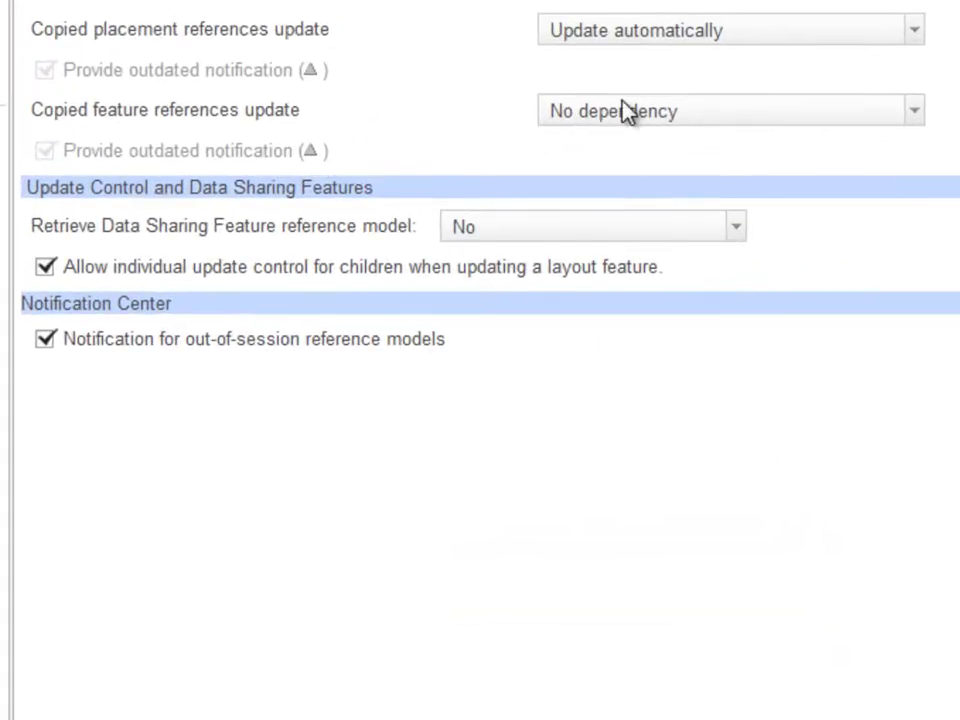
{"action": "left_click", "coordinate": [626, 111]}
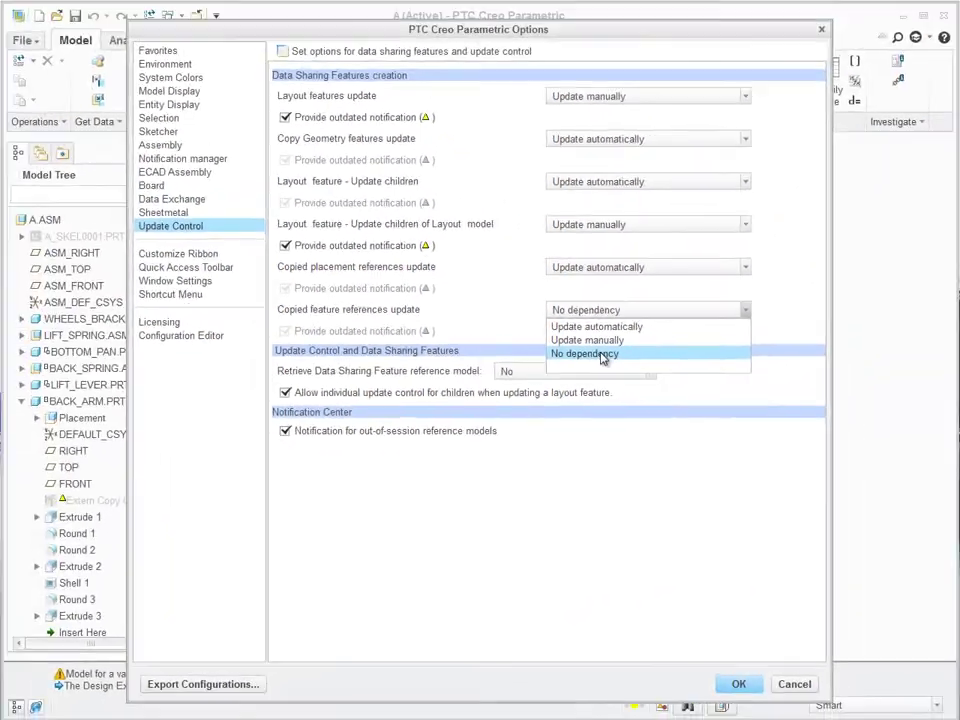
{"action": "left_click", "coordinate": [600, 354]}
{"action": "left_click", "coordinate": [738, 684]}
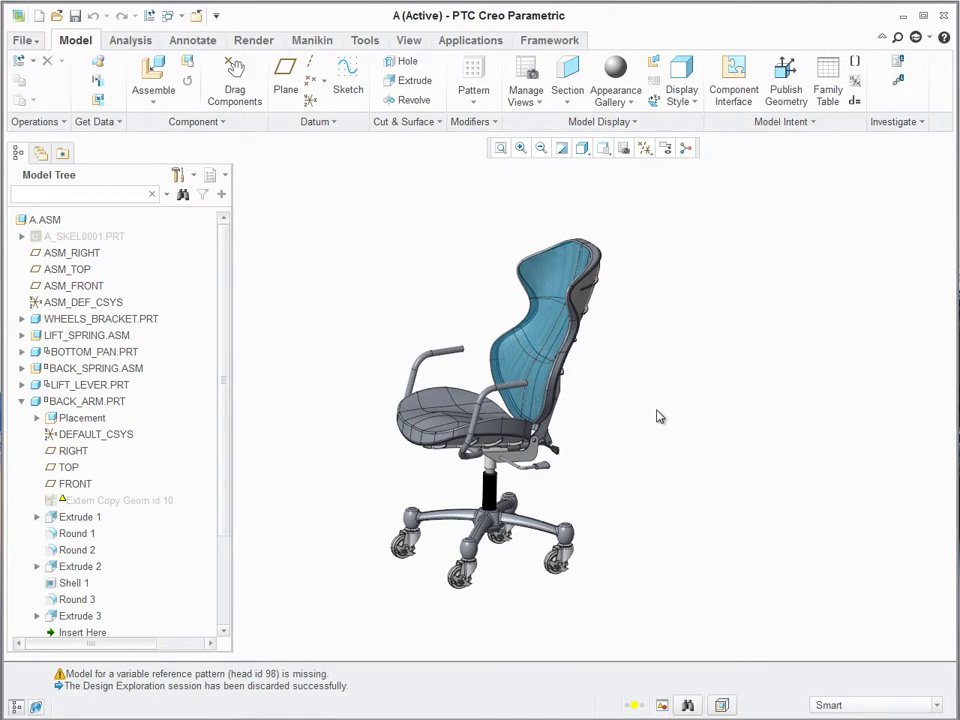
- Activate the BOTTOM_PAN part
{"action": "left_click", "coordinate": [495, 440]}
{"action": "right_click", "coordinate": [512, 440]}
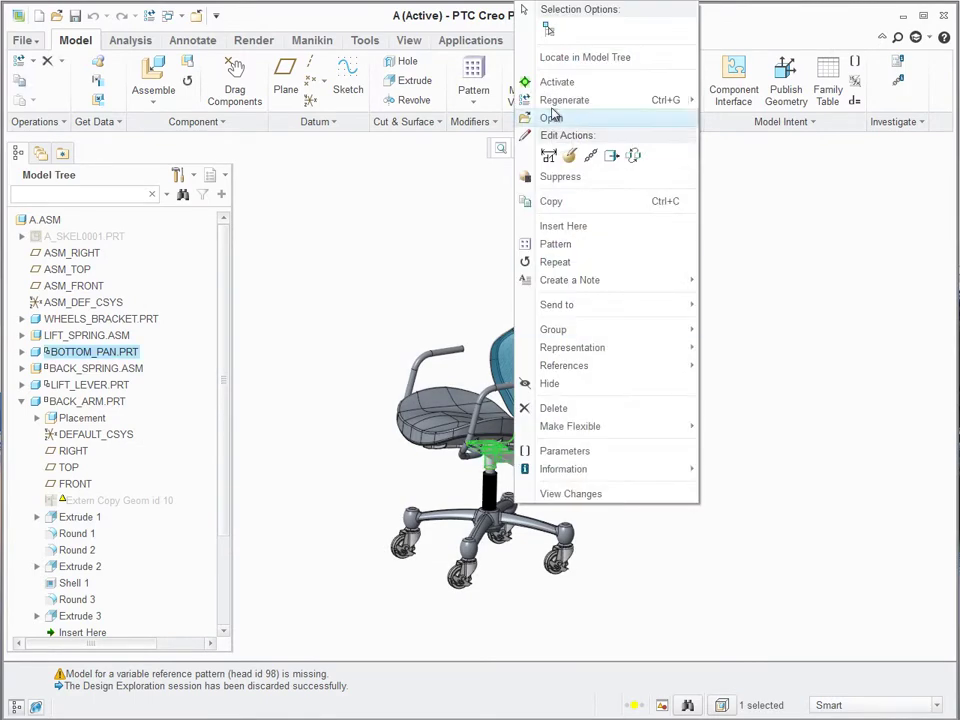
{"action": "left_click", "coordinate": [560, 84]}
- Sketch a circle concentric with the armrest end as Sketch 1
{"action": "left_click", "coordinate": [231, 70]}
{"action": "left_click", "coordinate": [638, 326]}
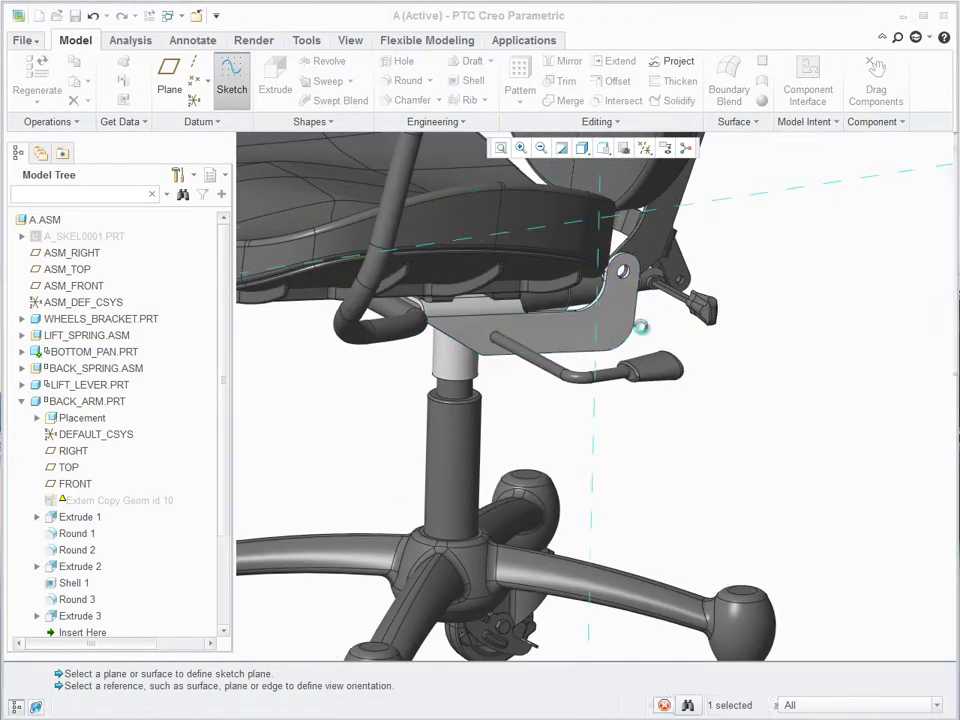
{"action": "scroll", "coordinate": [400, 290], "scroll_direction": "down", "scroll_amount": 8}
{"action": "left_click", "coordinate": [590, 445]}
{"action": "left_click", "coordinate": [615, 396]}
{"action": "left_click", "coordinate": [282, 100]}
{"action": "left_click", "coordinate": [558, 439]}
{"action": "left_click", "coordinate": [558, 411]}
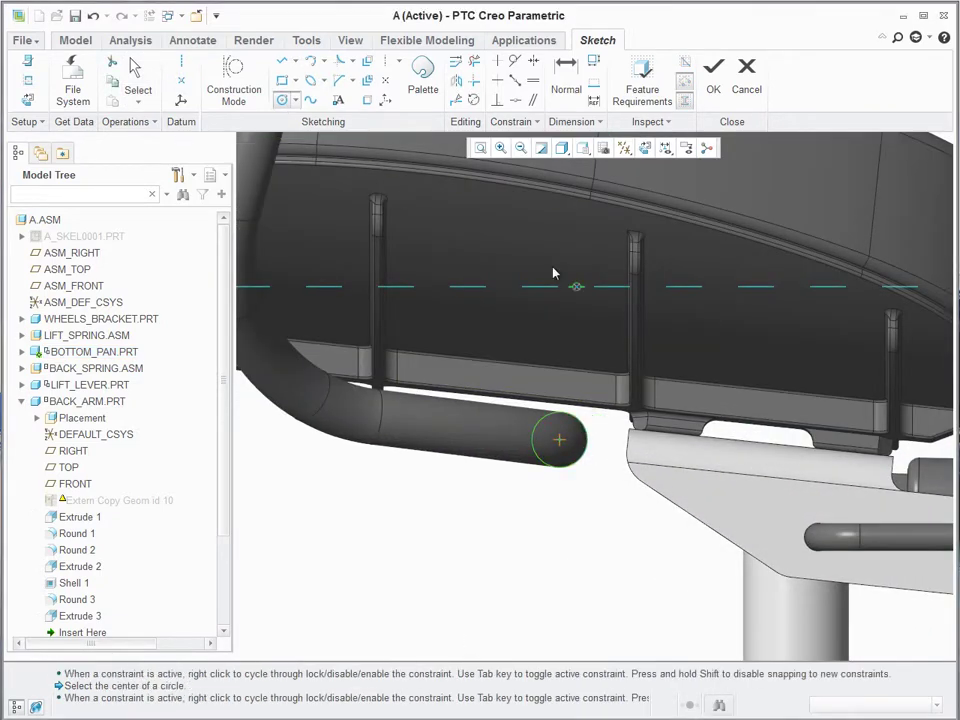
{"action": "middle_click", "coordinate": [568, 437]}
{"action": "left_click", "coordinate": [712, 89]}
- Expand Sketch 1 to reveal Geometry Backup id 11424, then restore the standard view
{"action": "left_click", "coordinate": [22, 352]}
{"action": "scroll", "coordinate": [60, 480], "scroll_direction": "down", "scroll_amount": 5}
{"action": "left_click", "coordinate": [36, 479]}
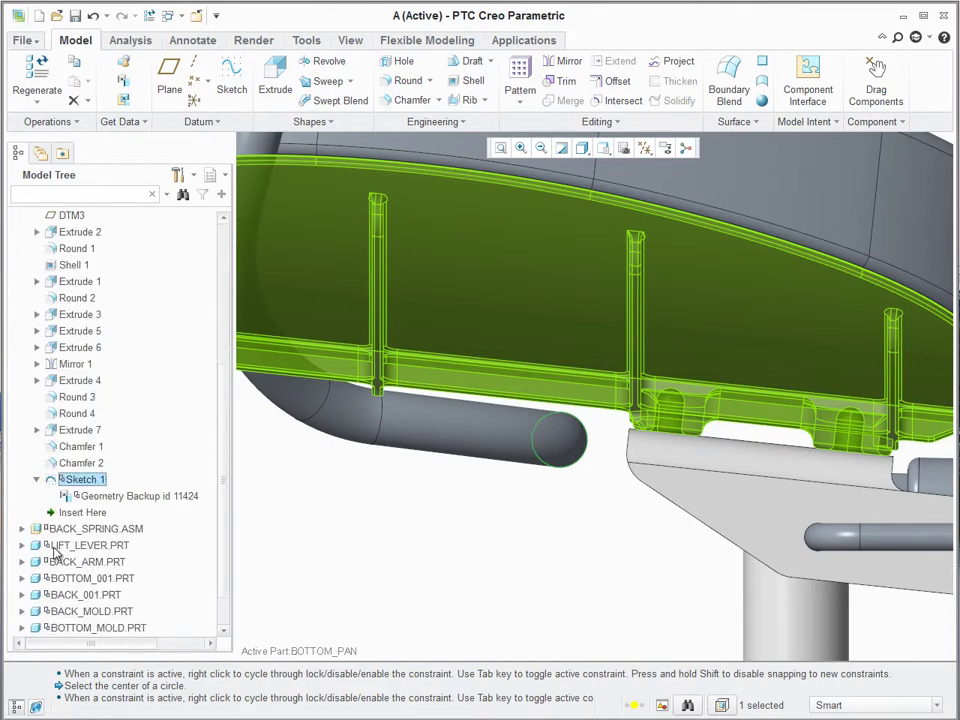
{"action": "left_click", "coordinate": [120, 497]}
{"action": "right_click", "coordinate": [120, 505]}
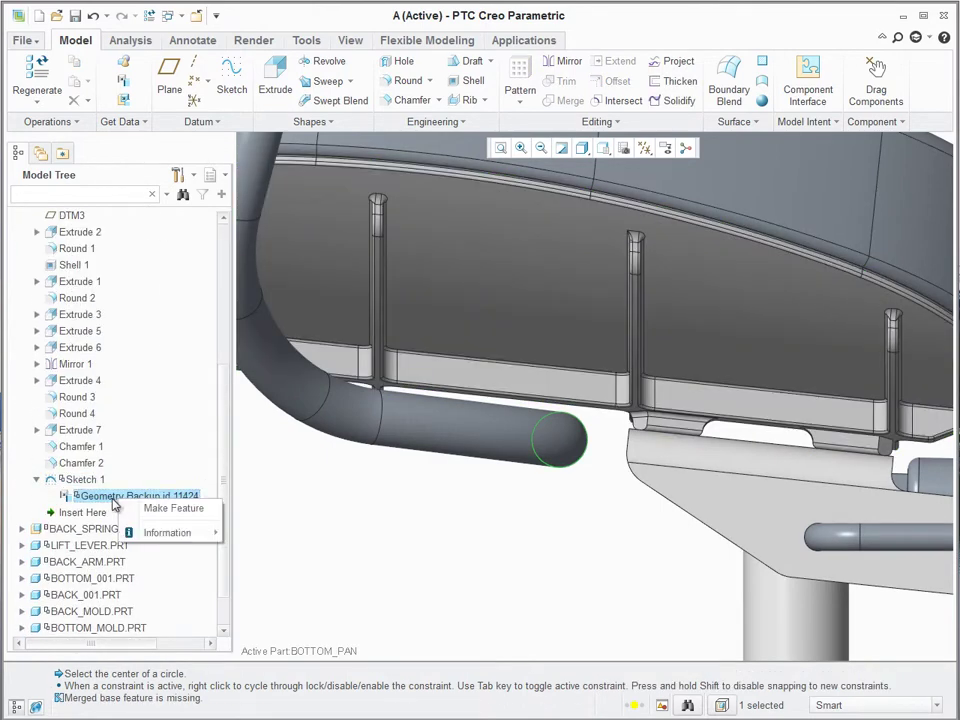
{"action": "left_click", "coordinate": [93, 500]}
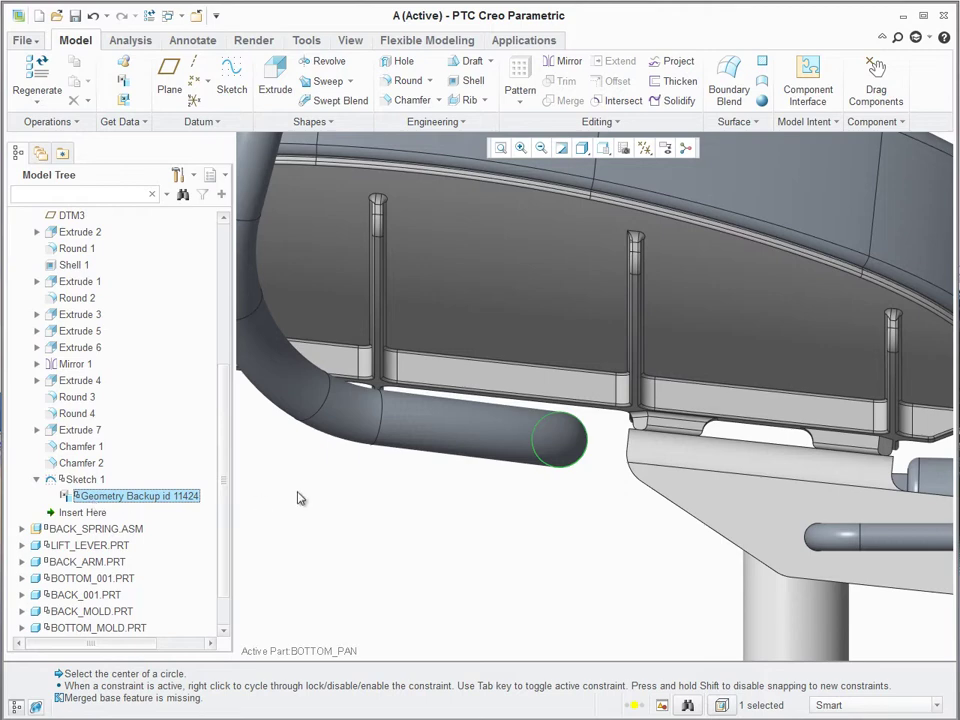
{"action": "key", "text": "ctrl+d"}
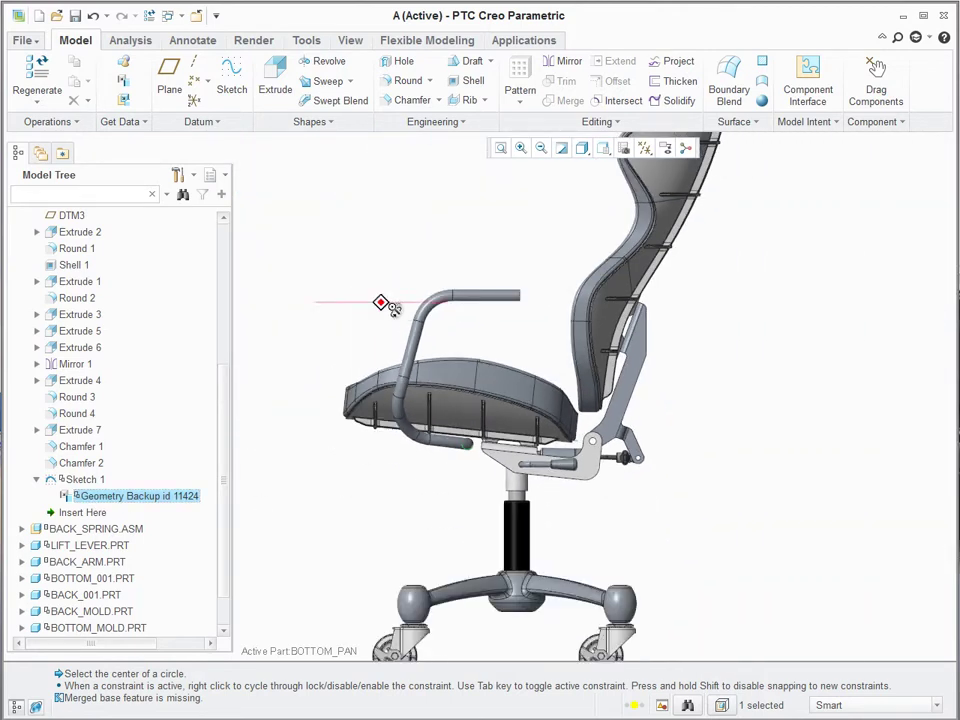